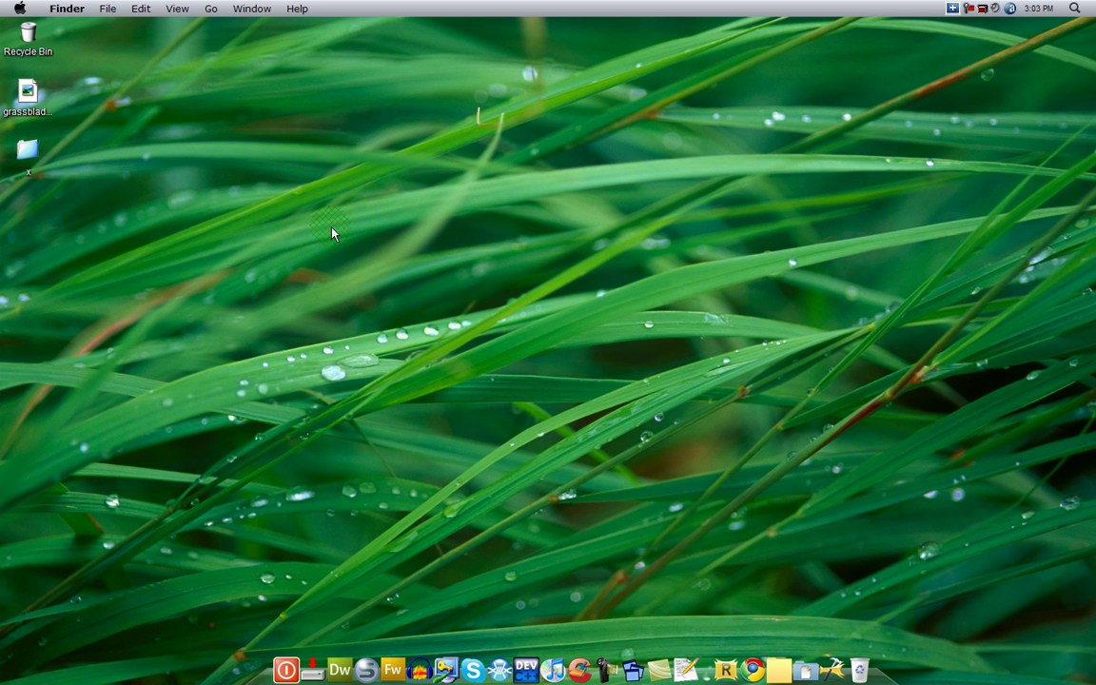
left_click_drag(332, 229, 414, 289)
left_click_drag(739, 311, 762, 371)
left_click_drag(774, 397, 952, 381)
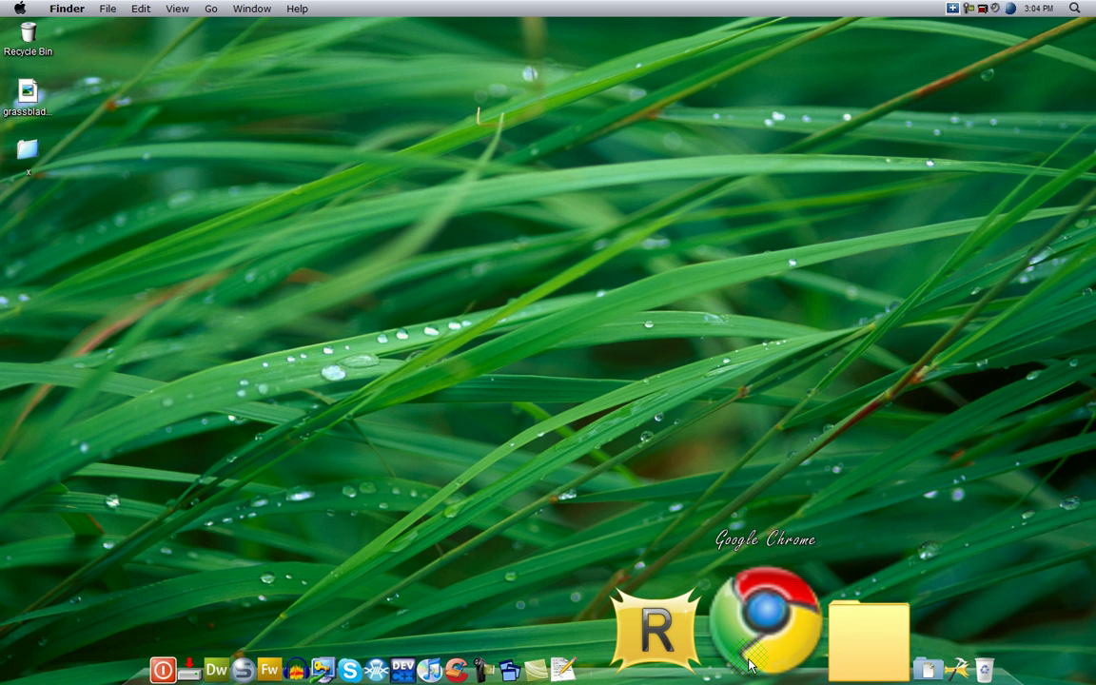
Step: Launch Google Chrome and go to google.com
left_click(749, 663)
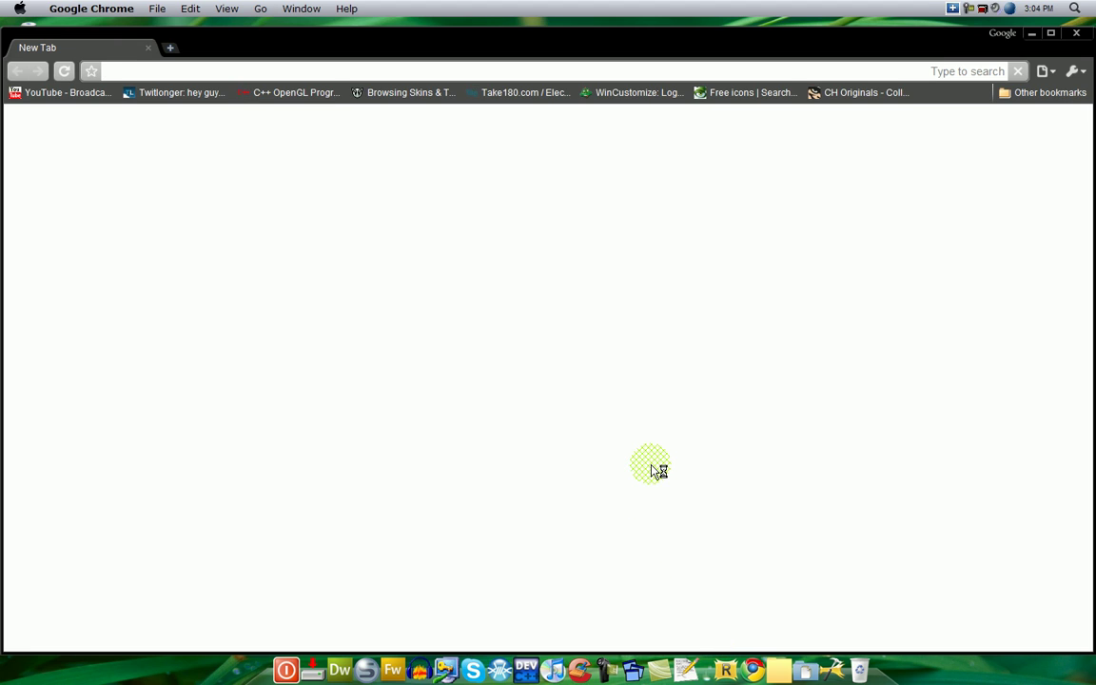
type("google.com")
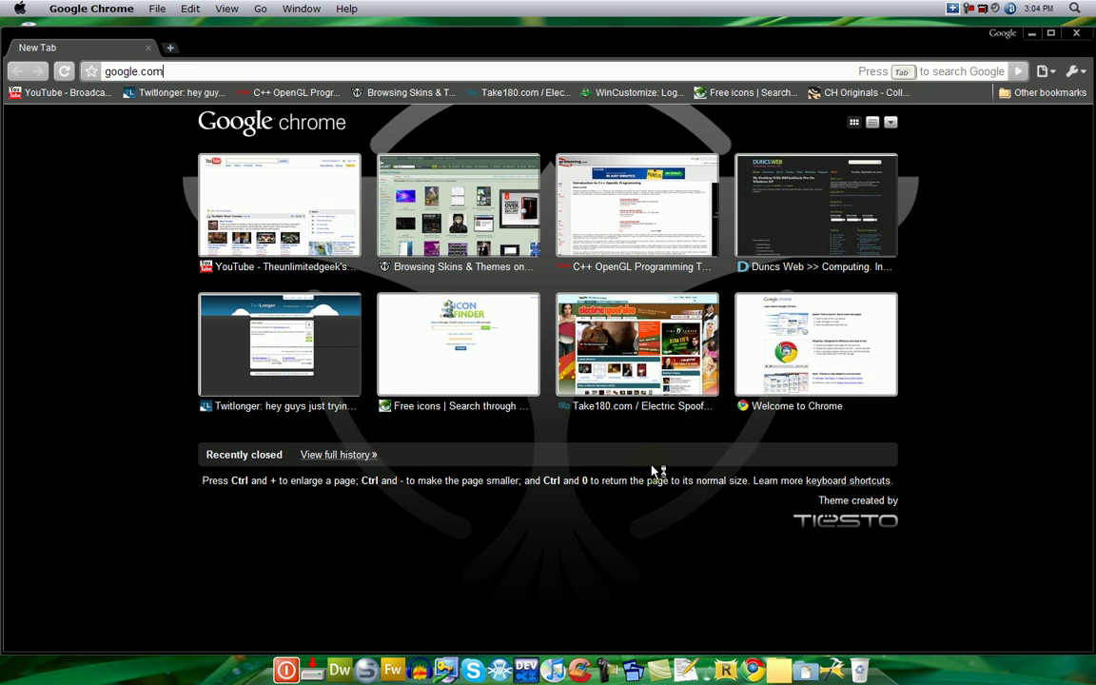
key("Return")
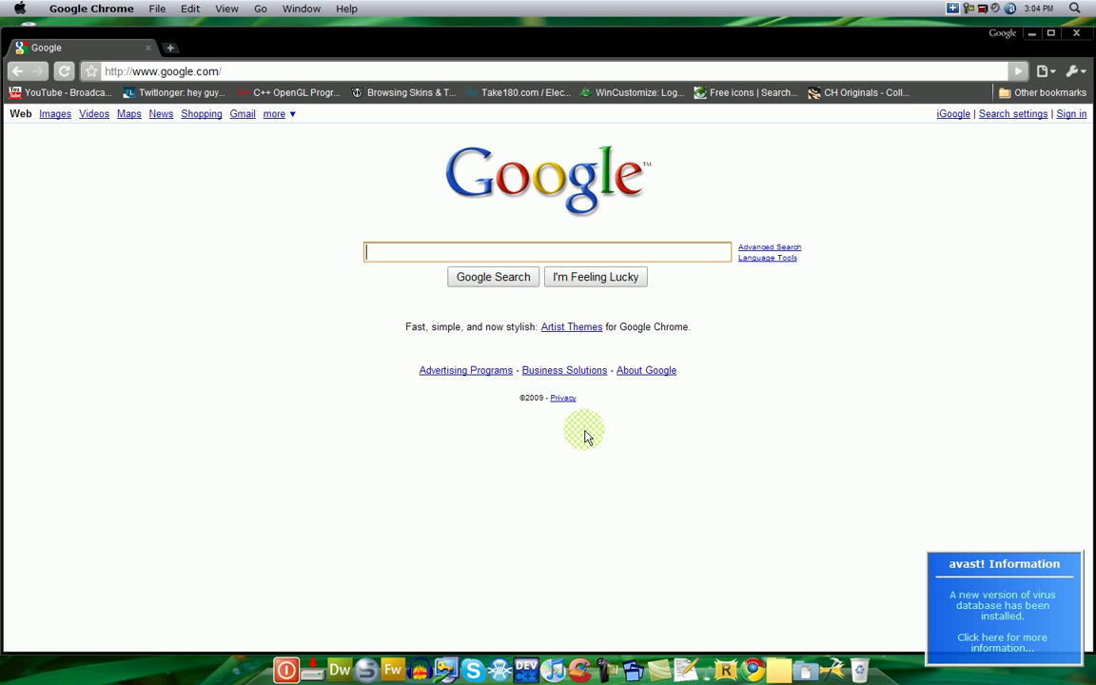
Step: Search Google for "caffine windows" and accept the suggested spelling "caffeine windows"
type("ffine")
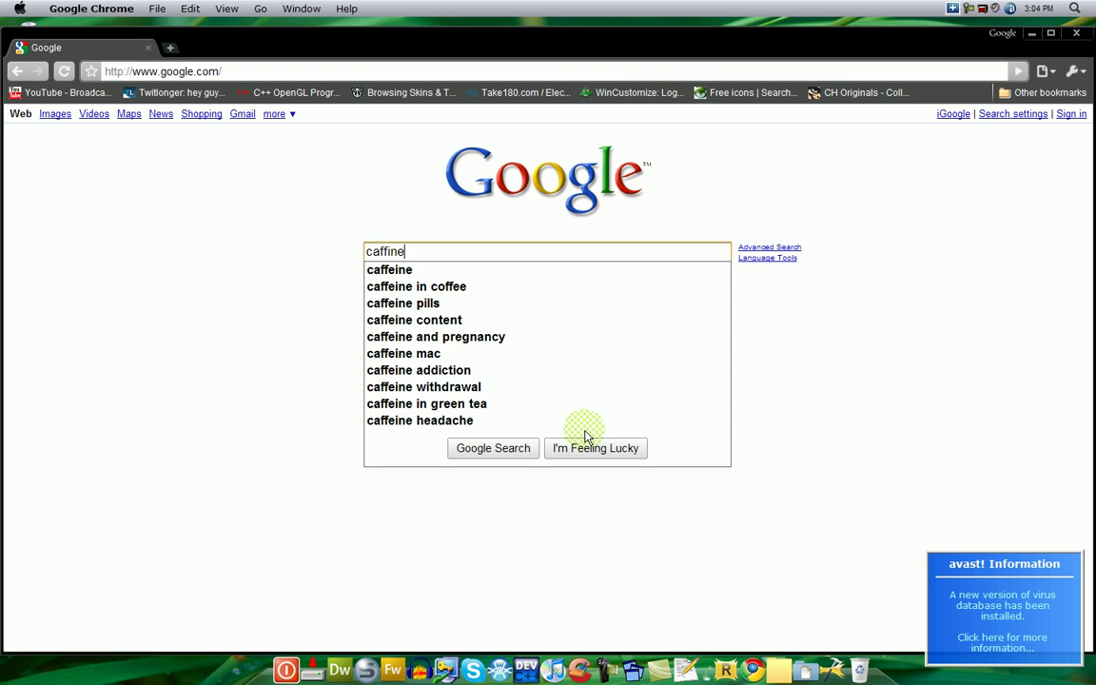
type("sof")
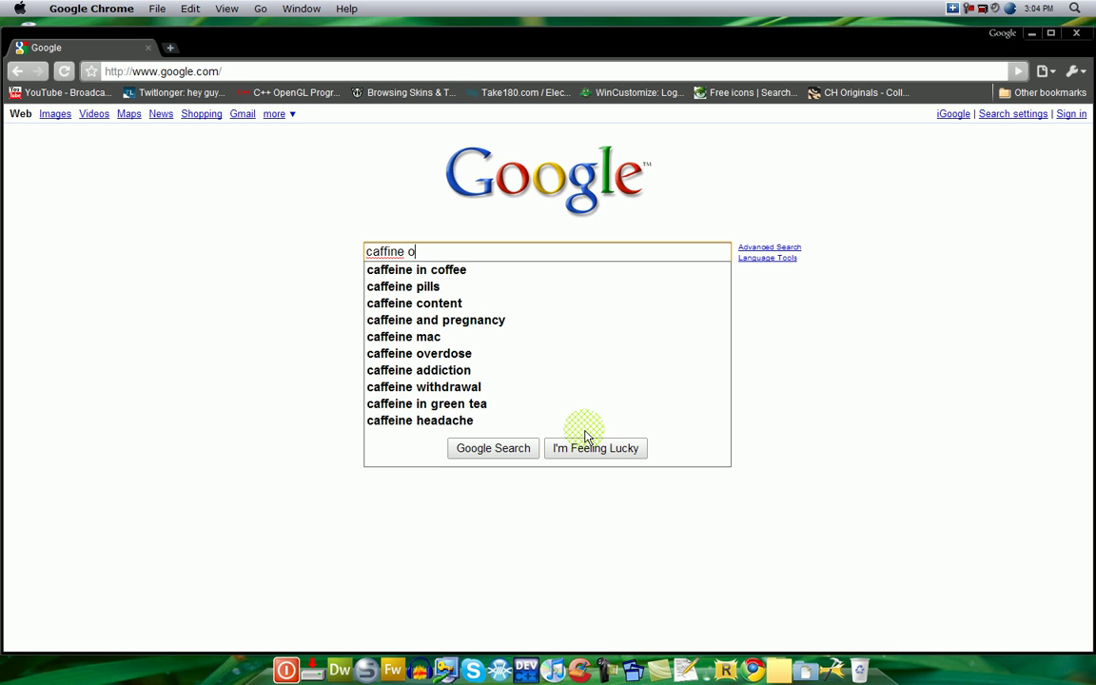
type("twa")
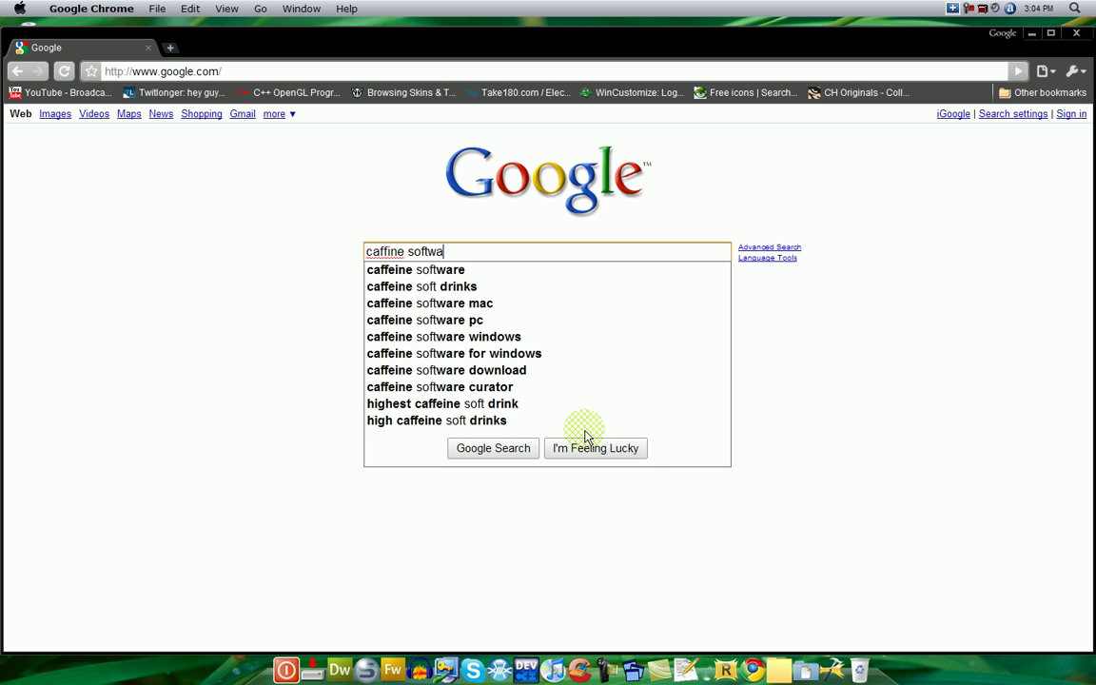
type("re")
key("BackSpace")
key("BackSpace")
key("BackSpace")
key("BackSpace")
key("BackSpace")
key("BackSpace")
key("BackSpace")
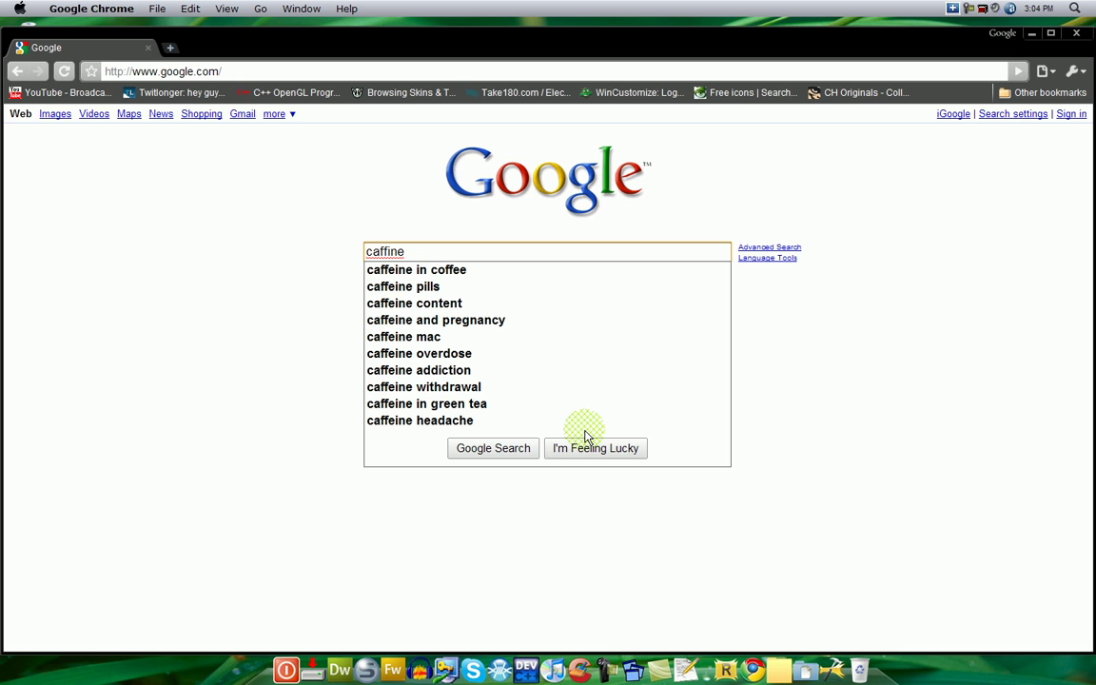
type("winodw")
key("BackSpace")
key("BackSpace")
key("BackSpace")
key("BackSpace")
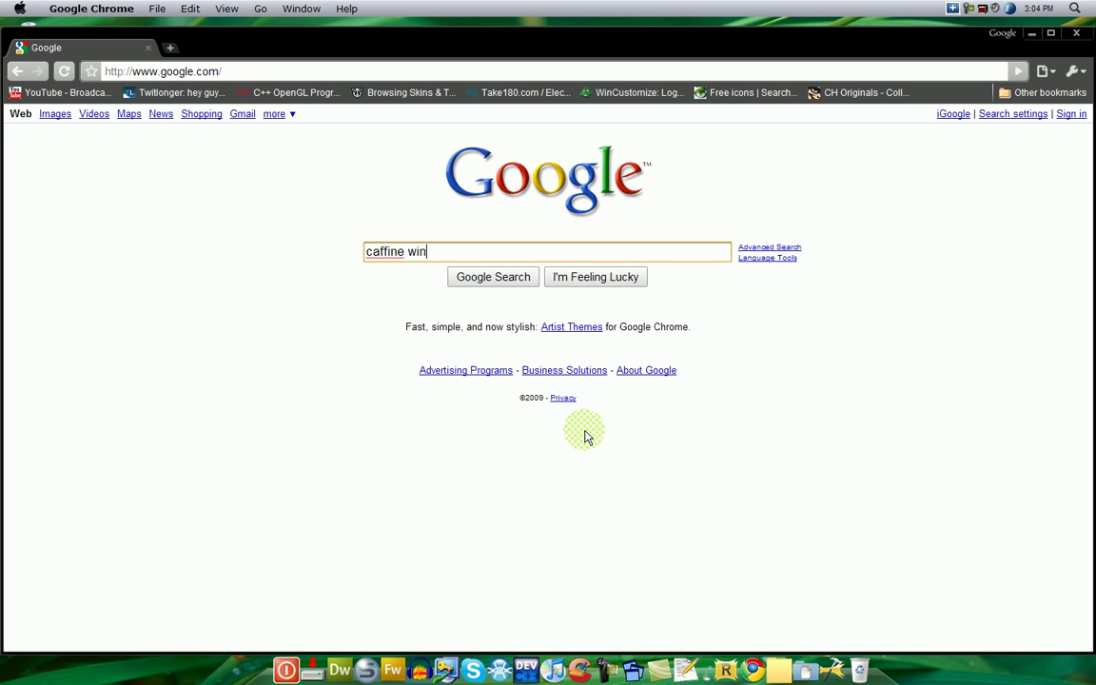
type("ndows")
key("Return")
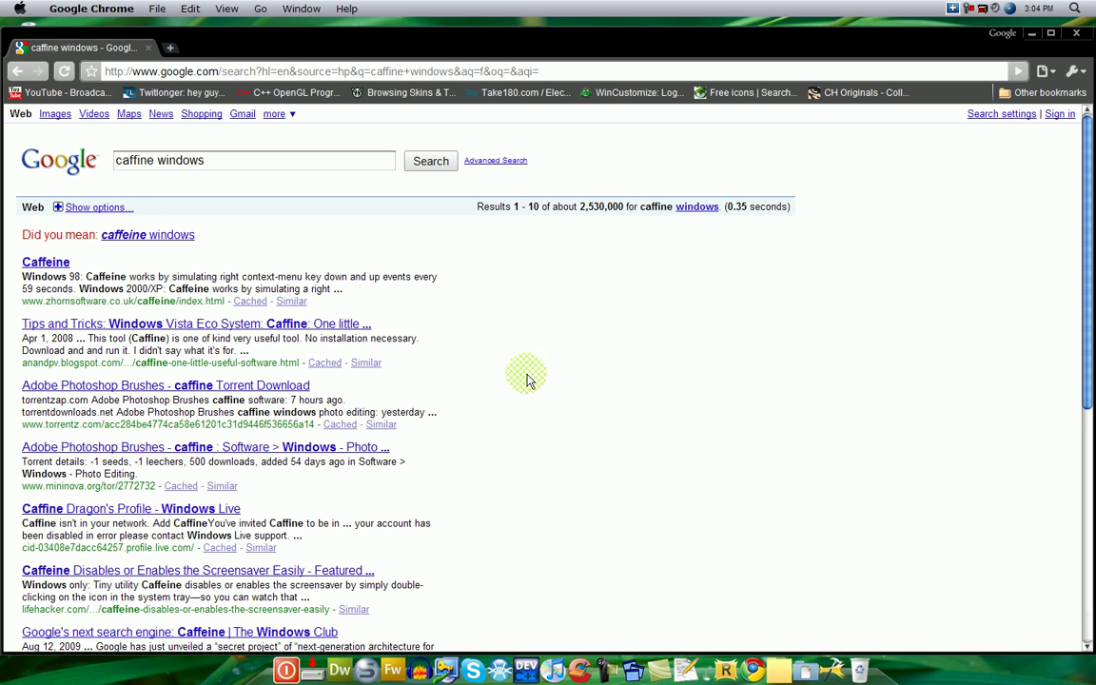
left_click(157, 235)
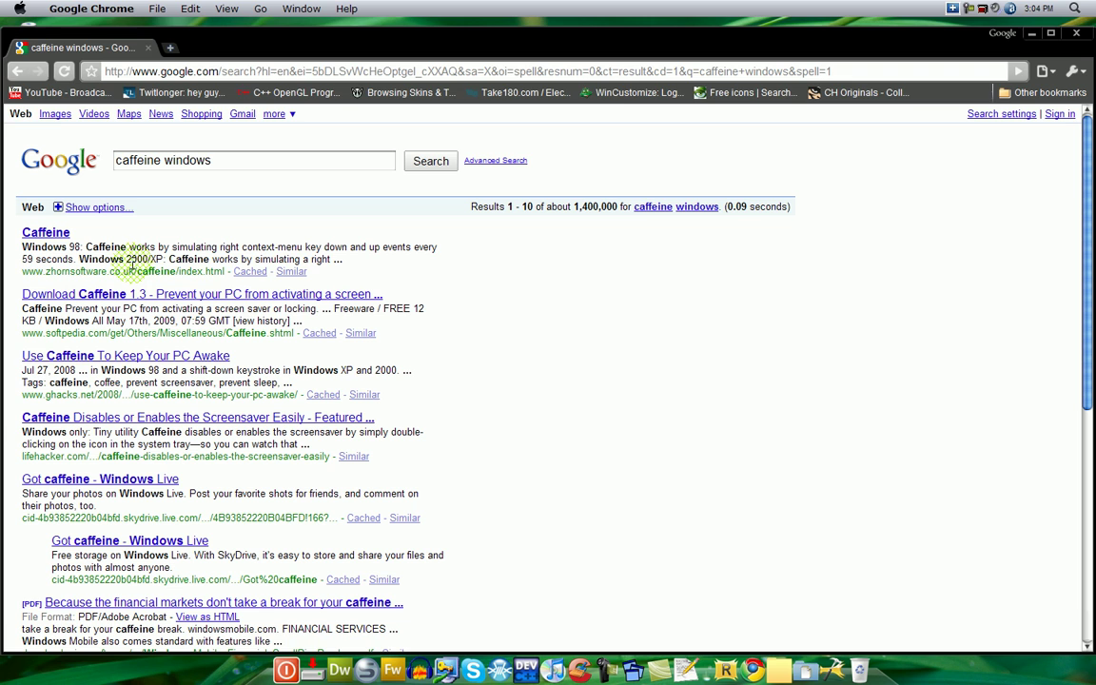
Step: Open the Caffeine result from zhornsoftware.co.uk and go through the page down to its download link
left_click_drag(114, 271, 121, 271)
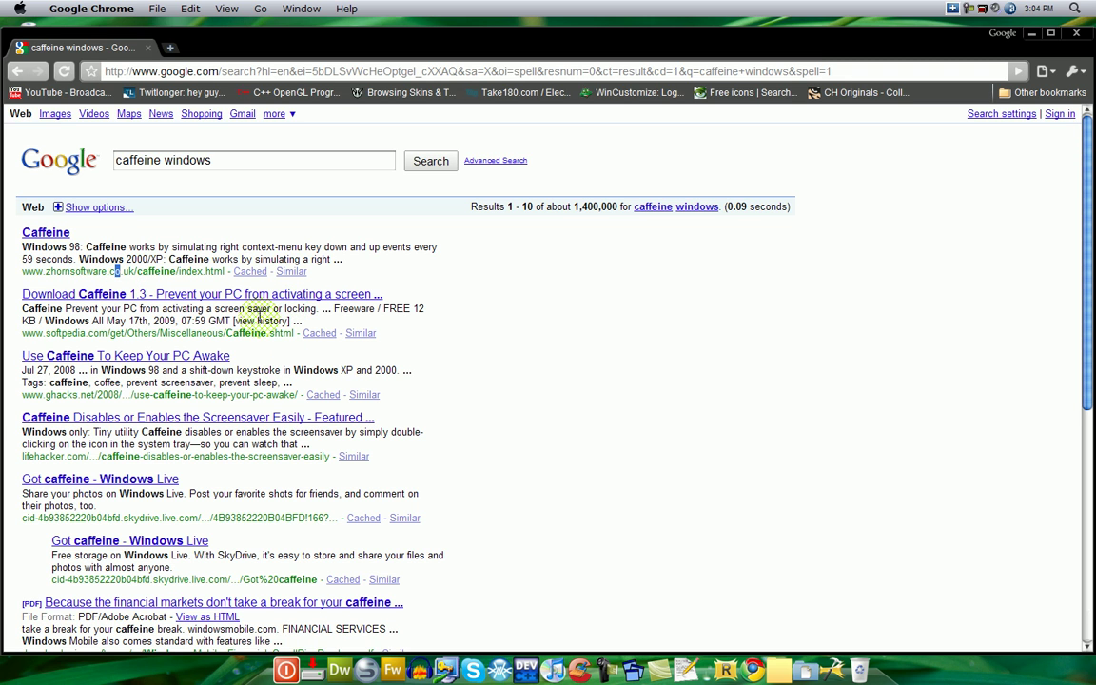
left_click(48, 335)
left_click_drag(48, 335, 154, 321)
left_click(154, 322)
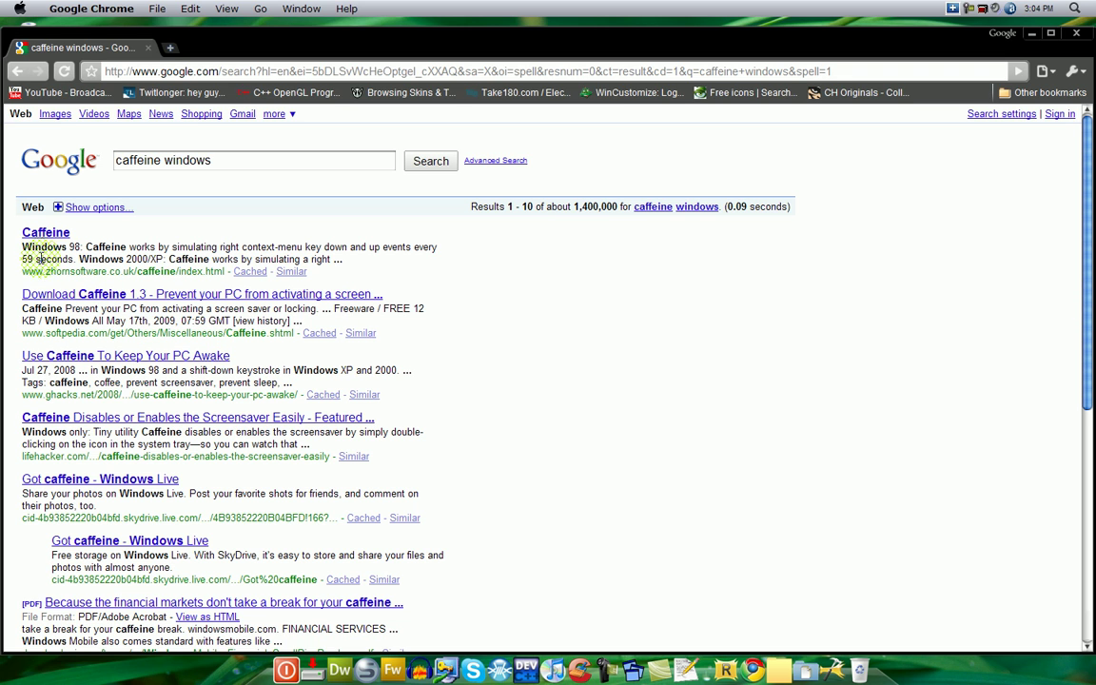
left_click(46, 232)
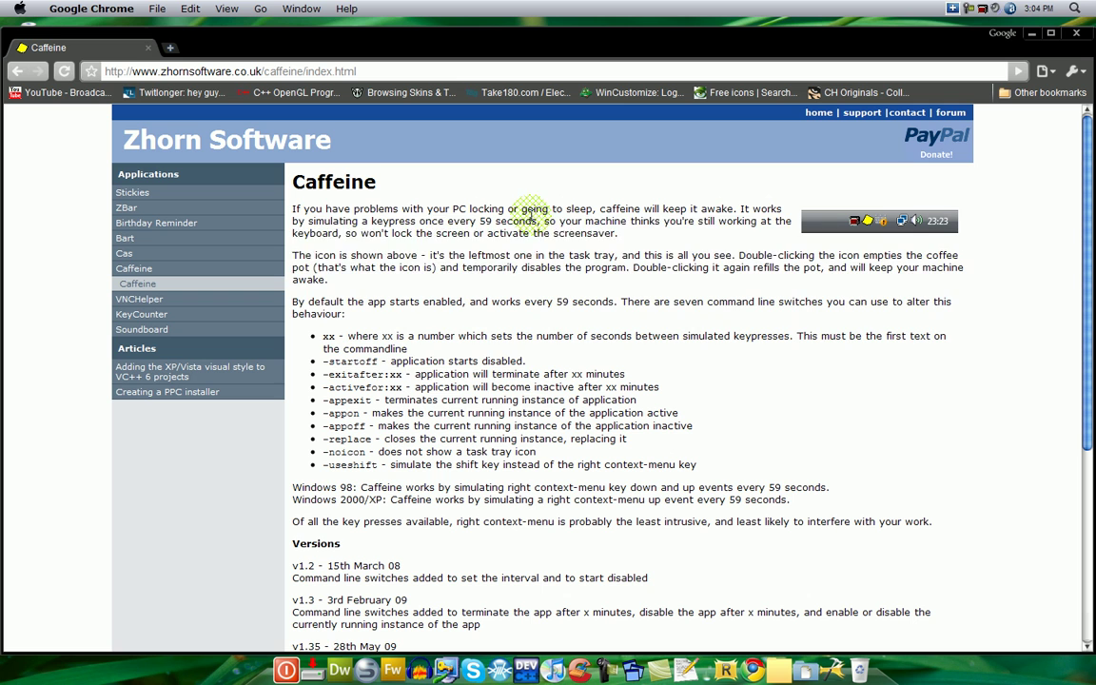
left_click_drag(479, 196, 506, 333)
left_click(560, 368)
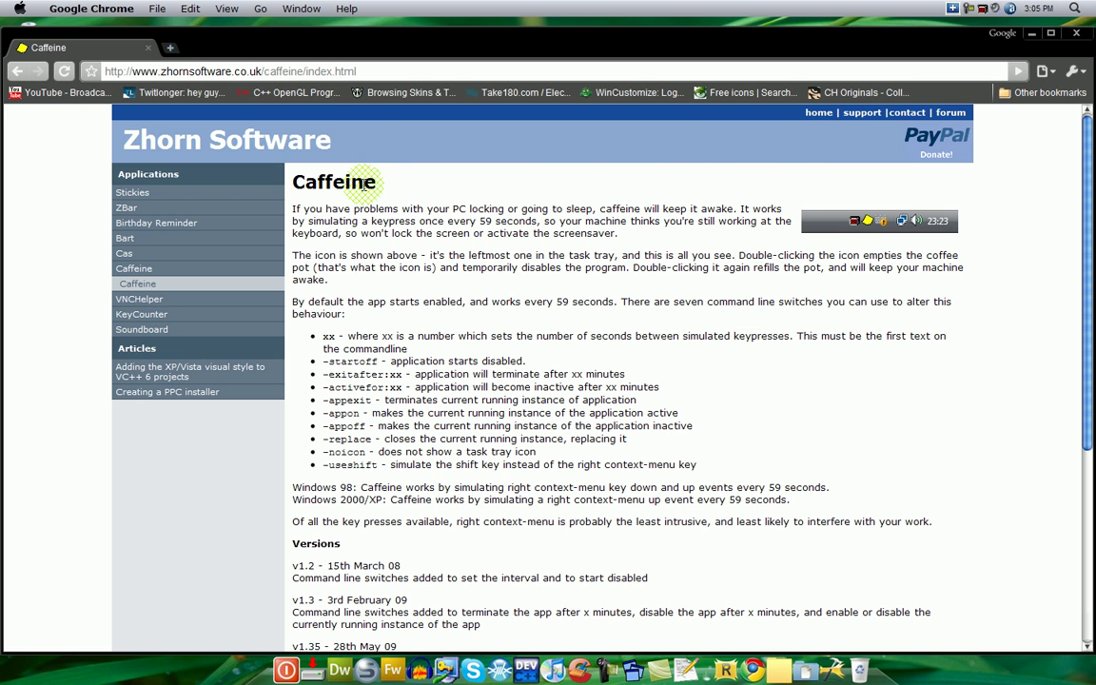
scroll(466, 293, "down", 5)
scroll(466, 293, "down", 2)
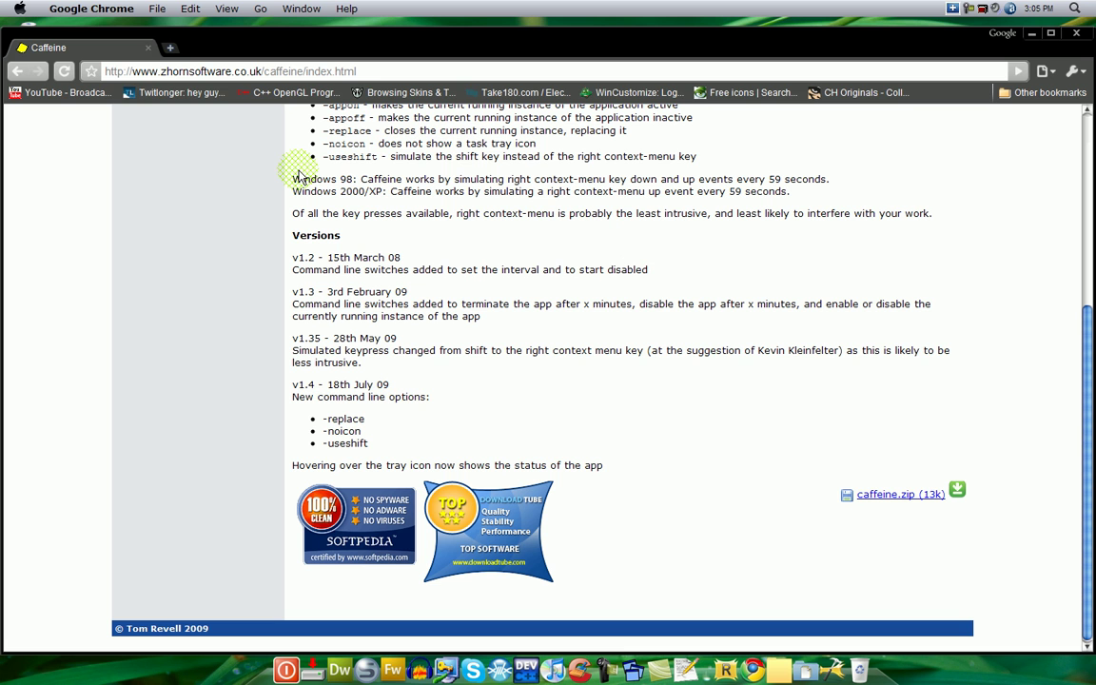
Step: Look up "winrar" in a new tab, view RARLAB's downloads page, and close that tab
left_click(171, 48)
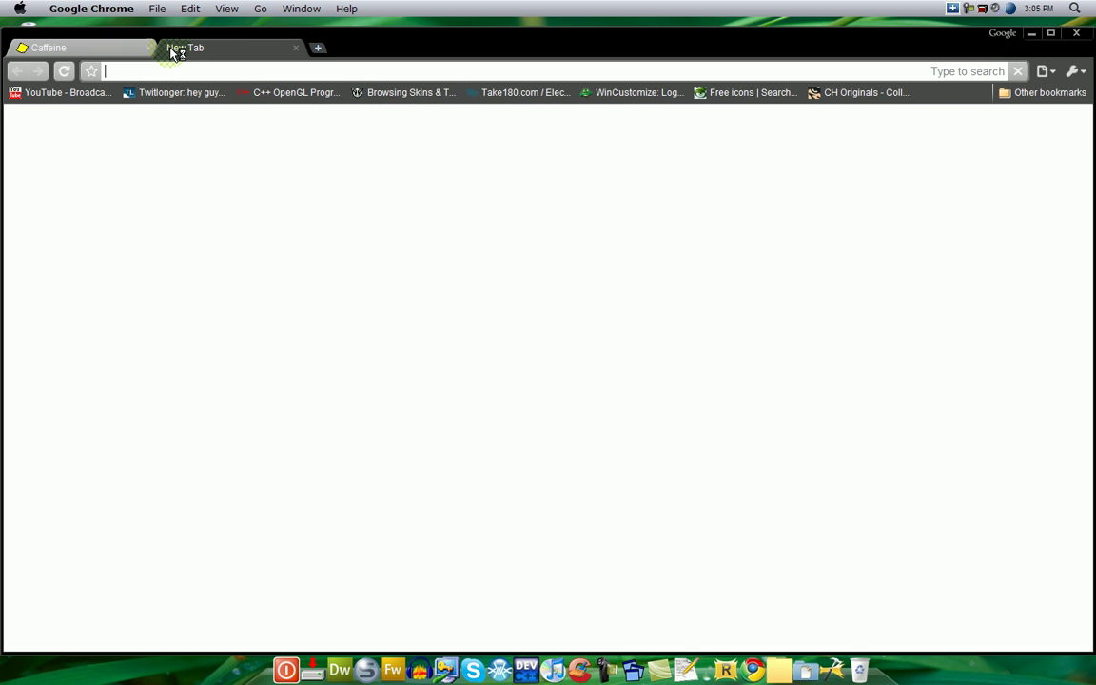
type("winrar")
key("Return")
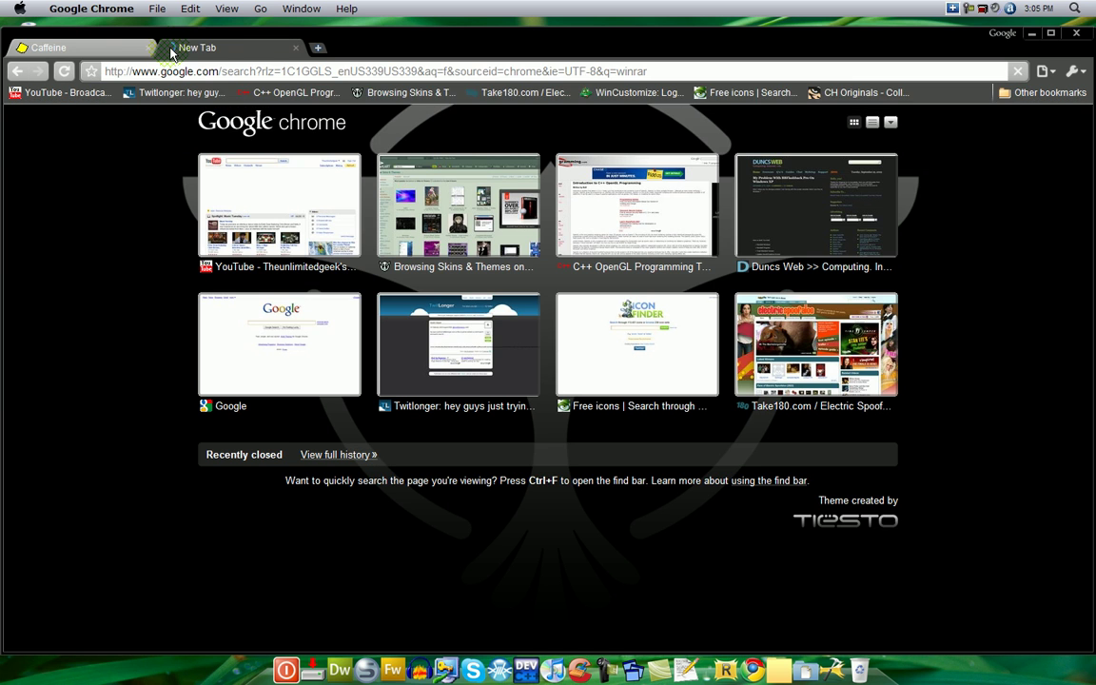
left_click(133, 236)
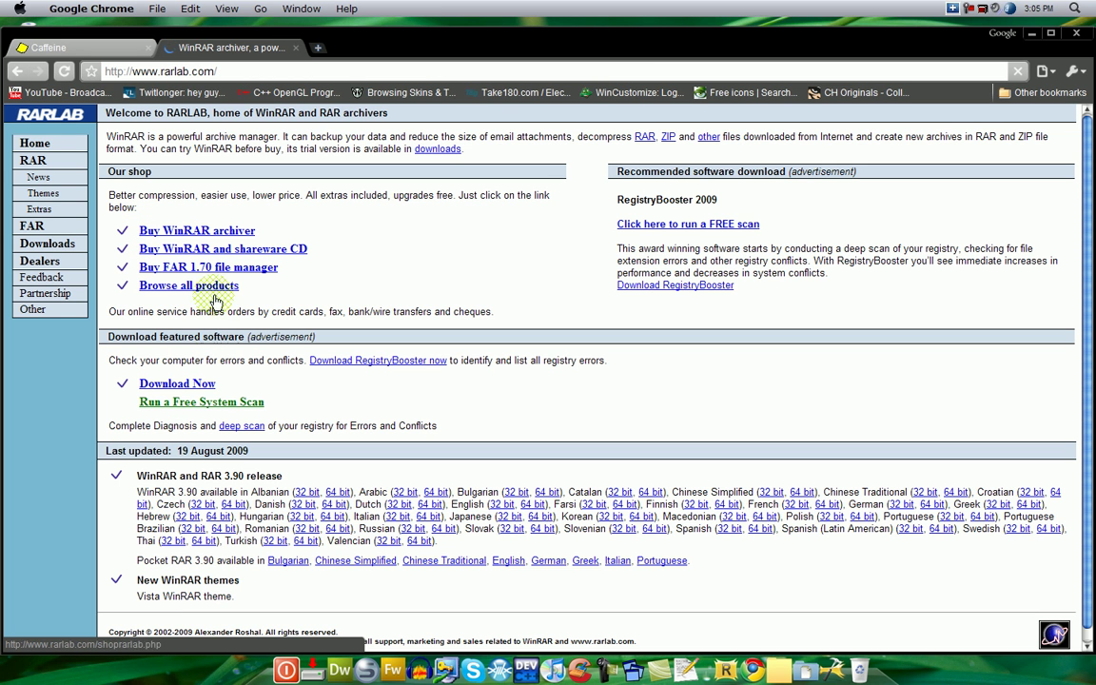
left_click(42, 244)
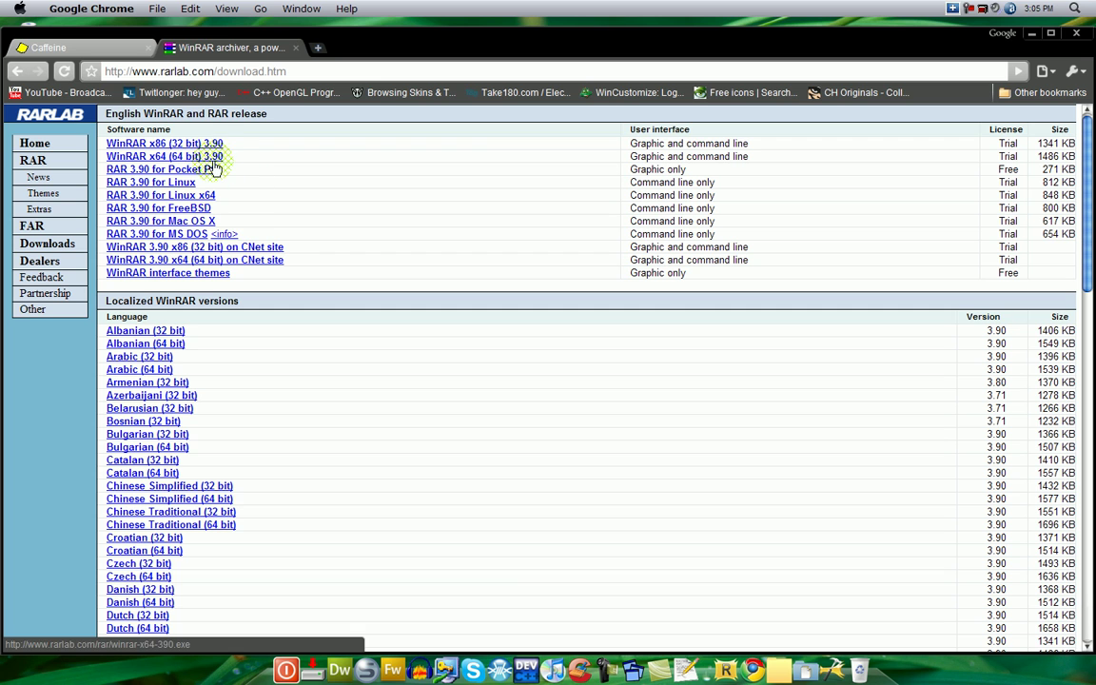
left_click(296, 48)
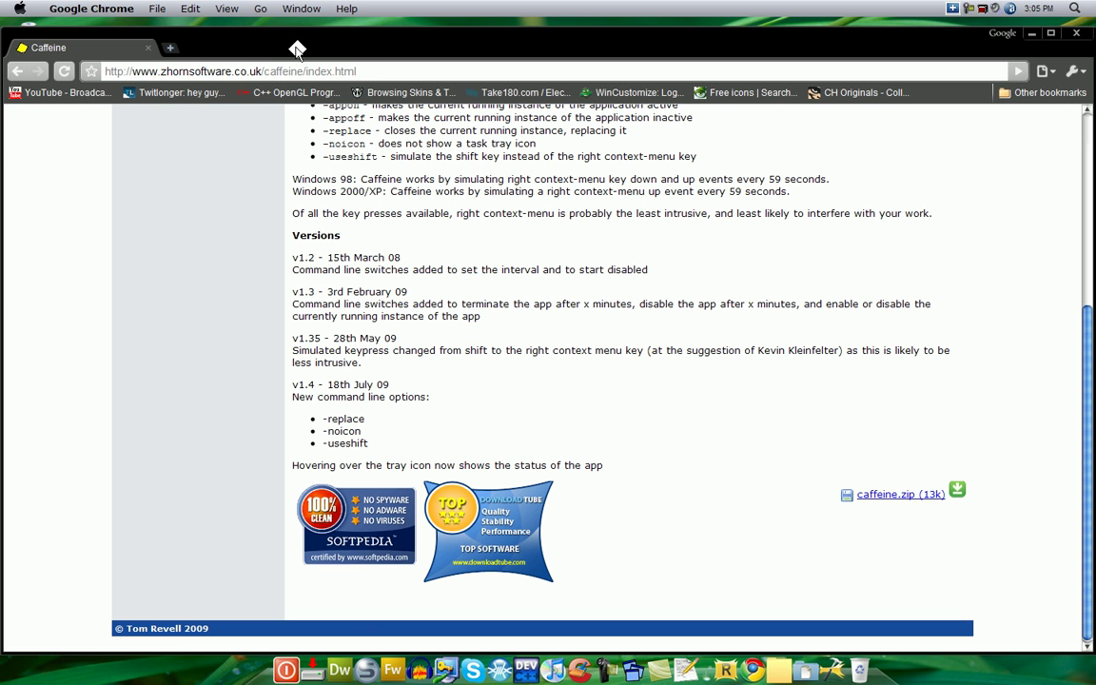
Step: Download caffeine.zip from the Caffeine page, then open the archive and minimize the browser
left_click(904, 495)
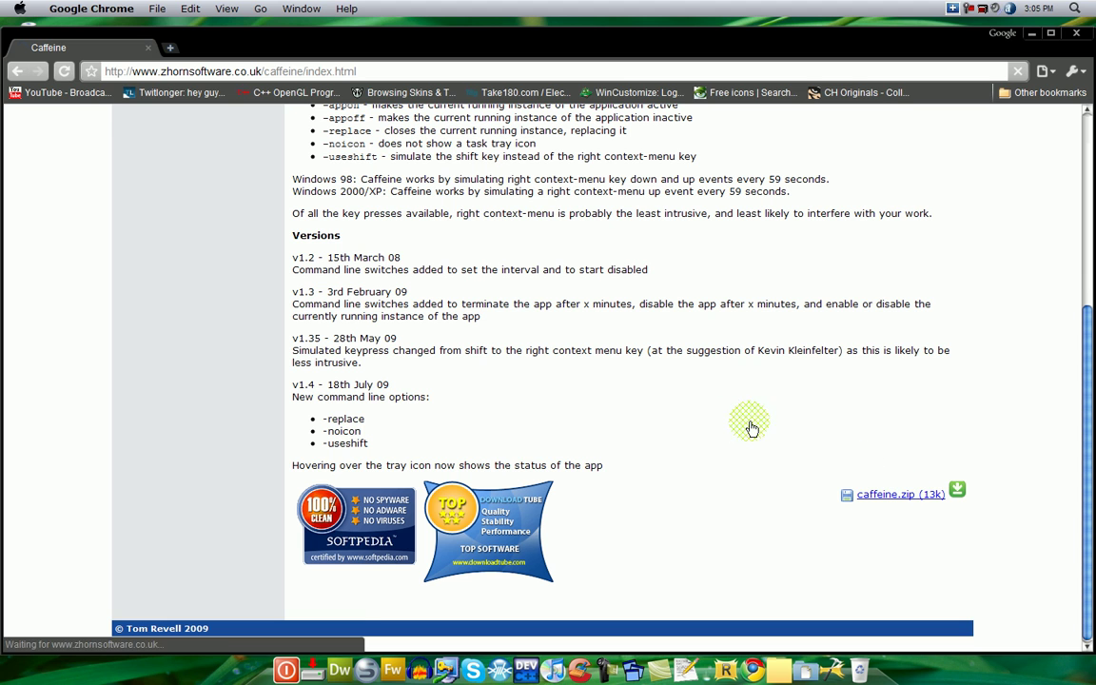
left_click(119, 625)
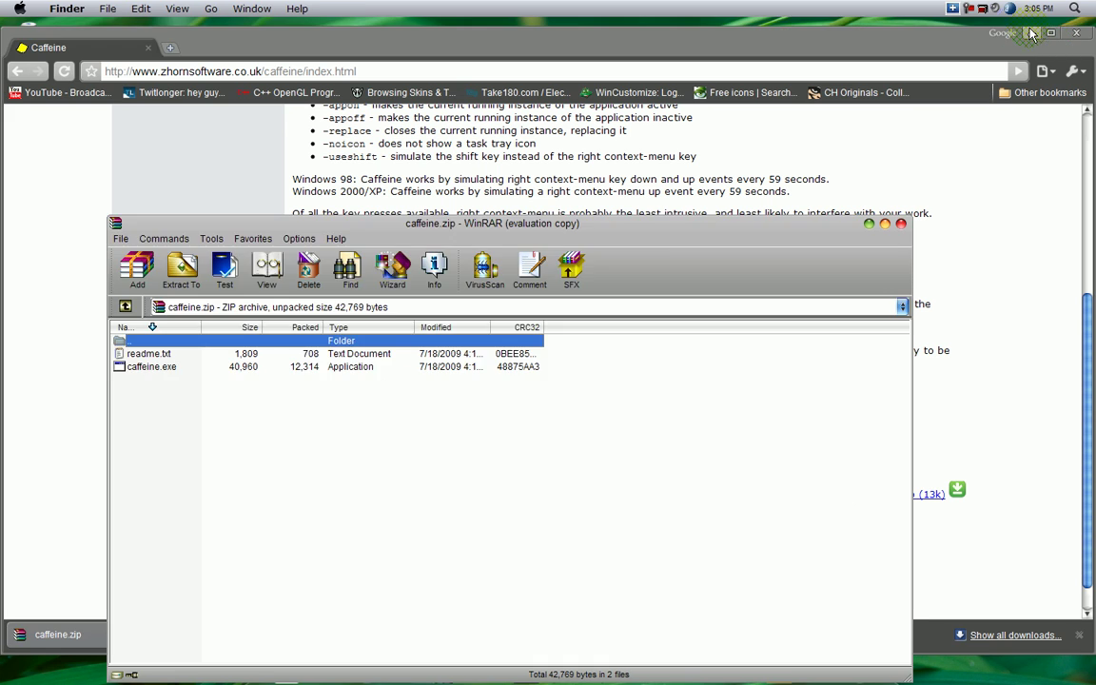
left_click(1033, 34)
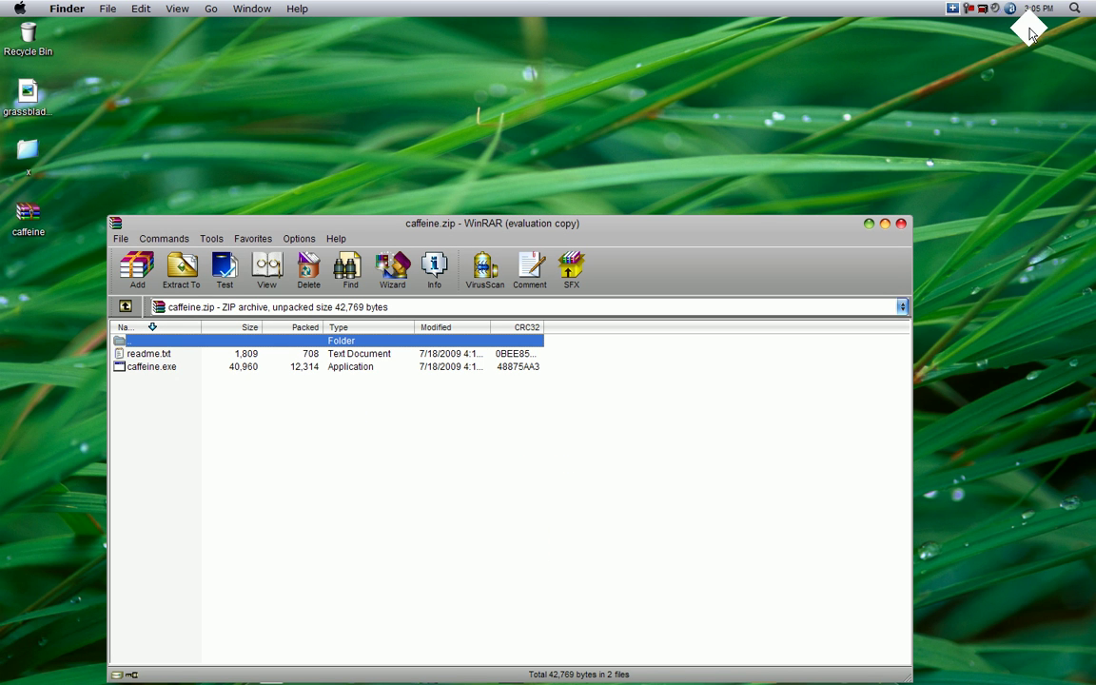
Step: Open readme.txt from the caffeine.zip archive and read its opening description of how Caffeine works
double_click(145, 354)
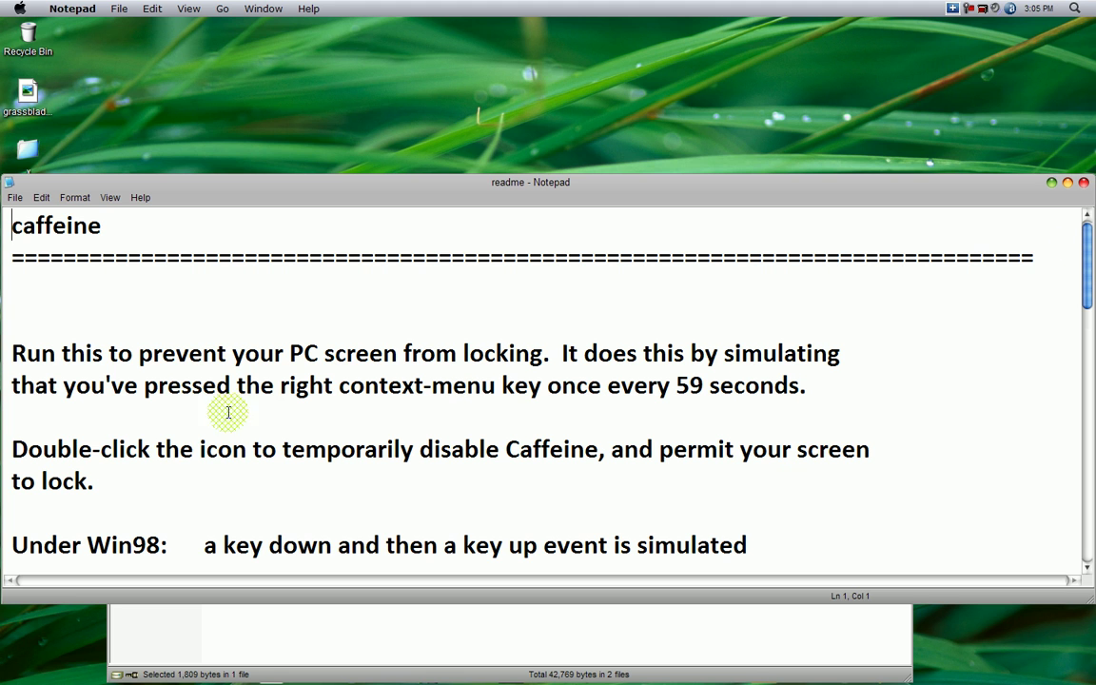
left_click_drag(47, 384, 309, 371)
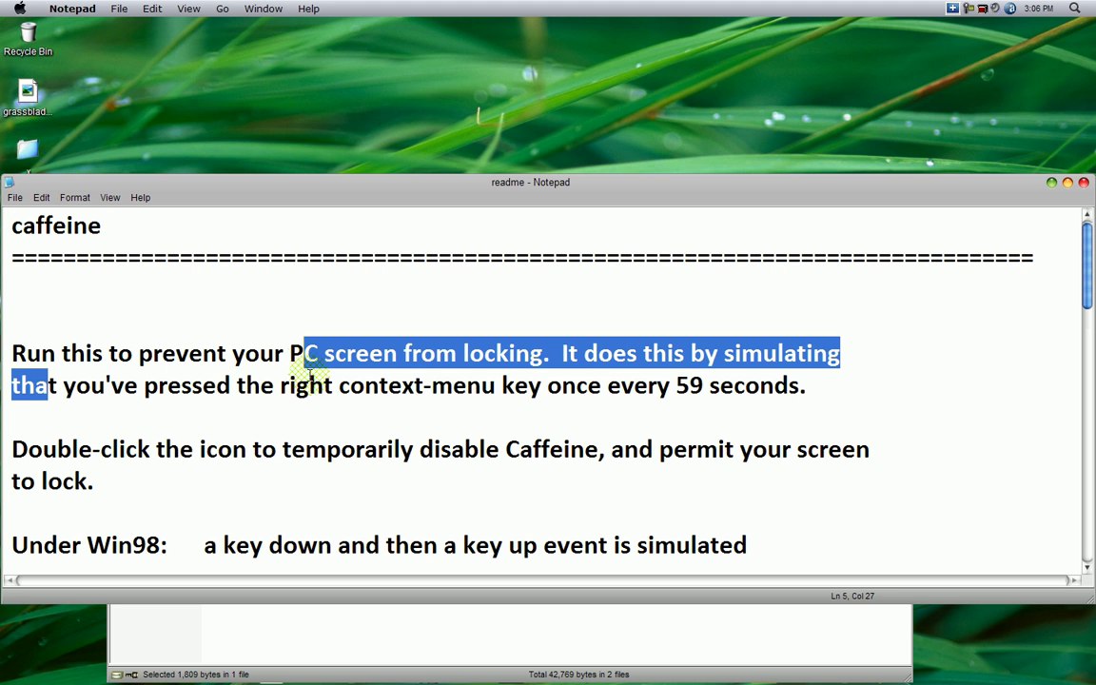
left_click(303, 419)
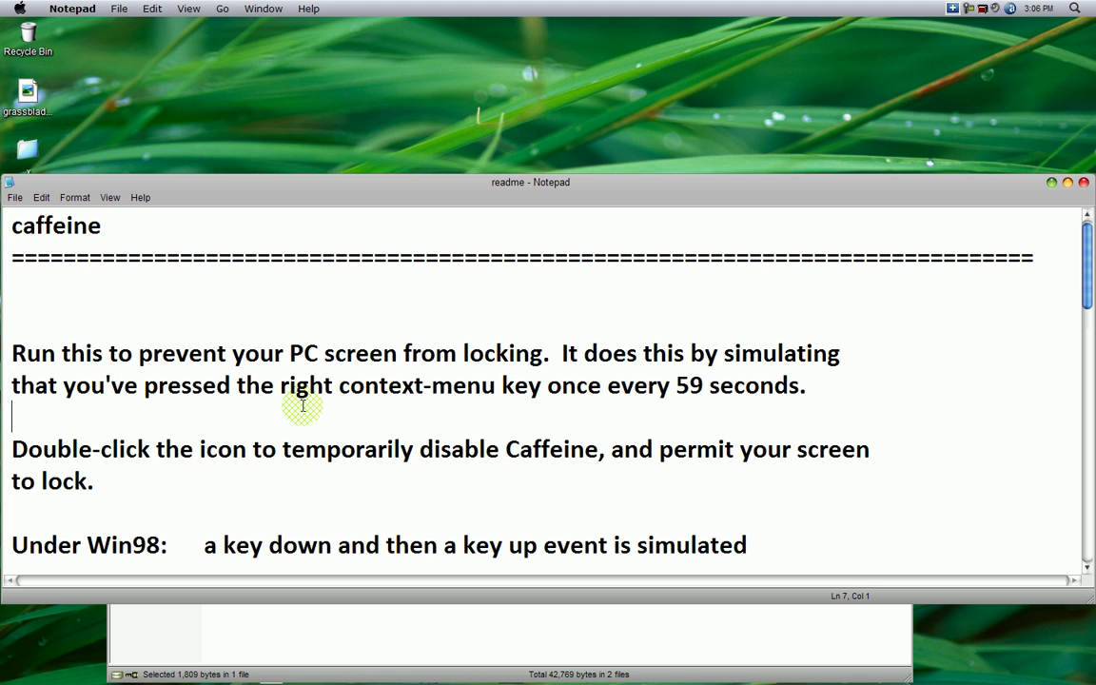
left_click(340, 385, "shift")
left_click(389, 405)
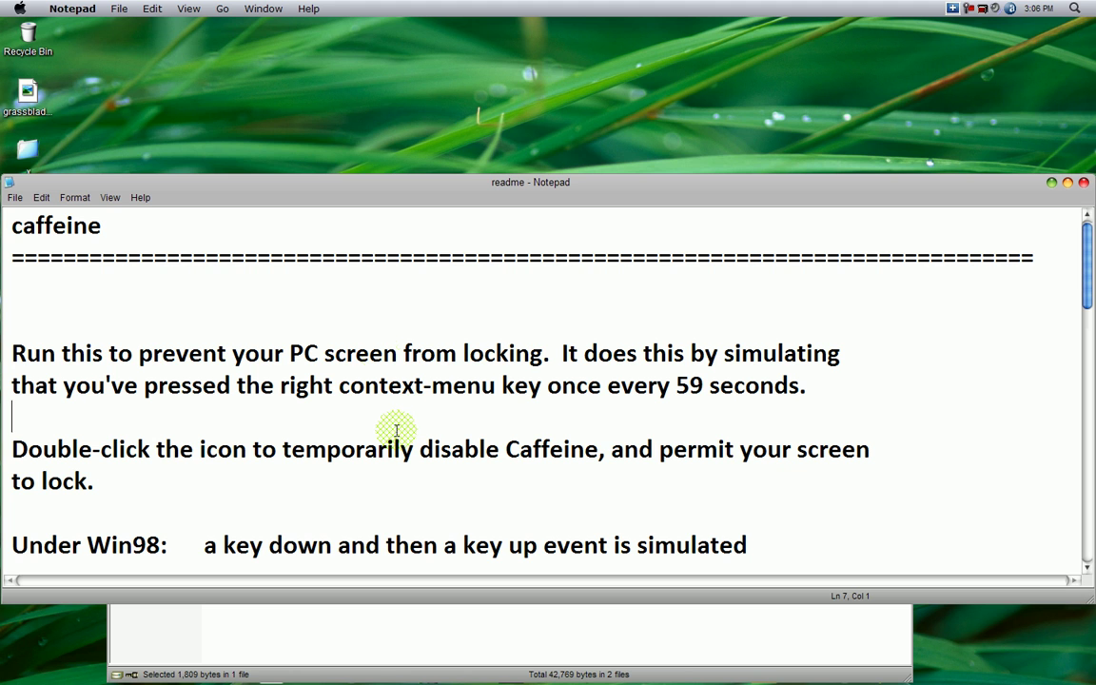
left_click_drag(324, 132, 636, 93)
left_click(354, 303)
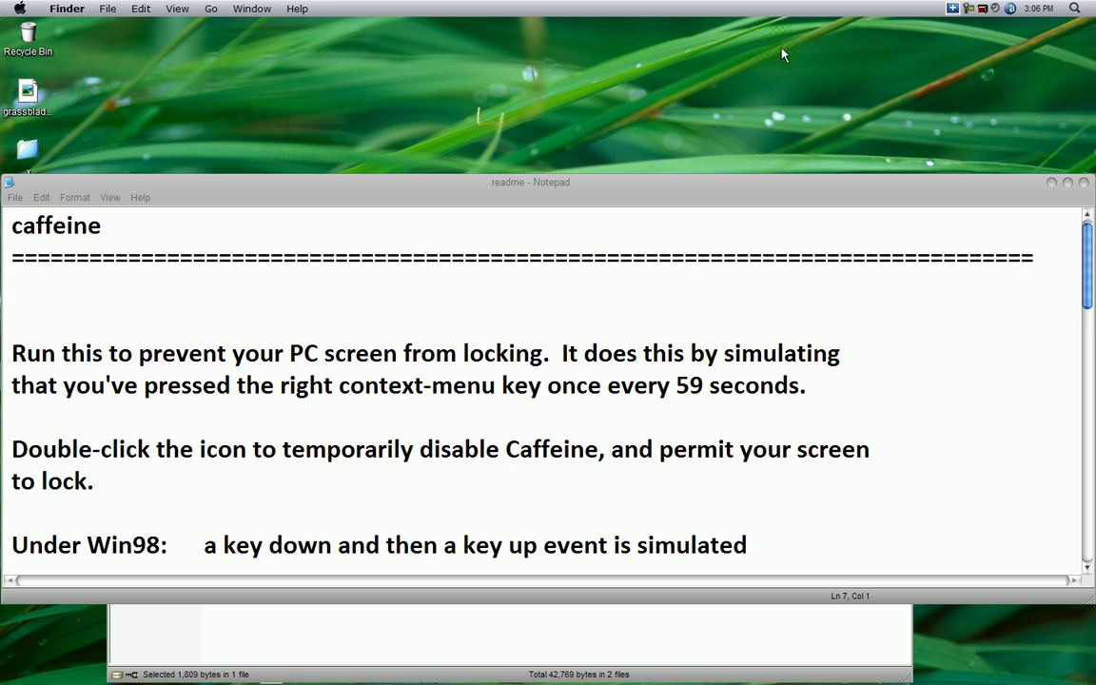
Step: Toggle Caffeine's Active option off and back on from its tray icon
double_click(985, 10)
right_click(984, 11)
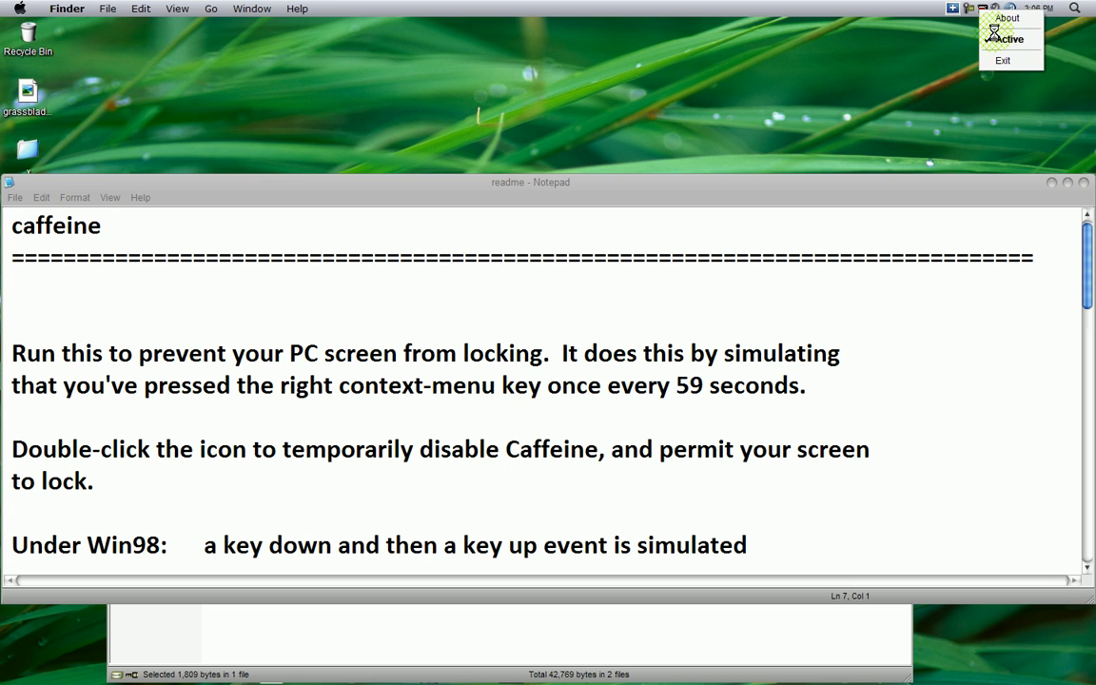
left_click(995, 38)
right_click(984, 12)
left_click(996, 36)
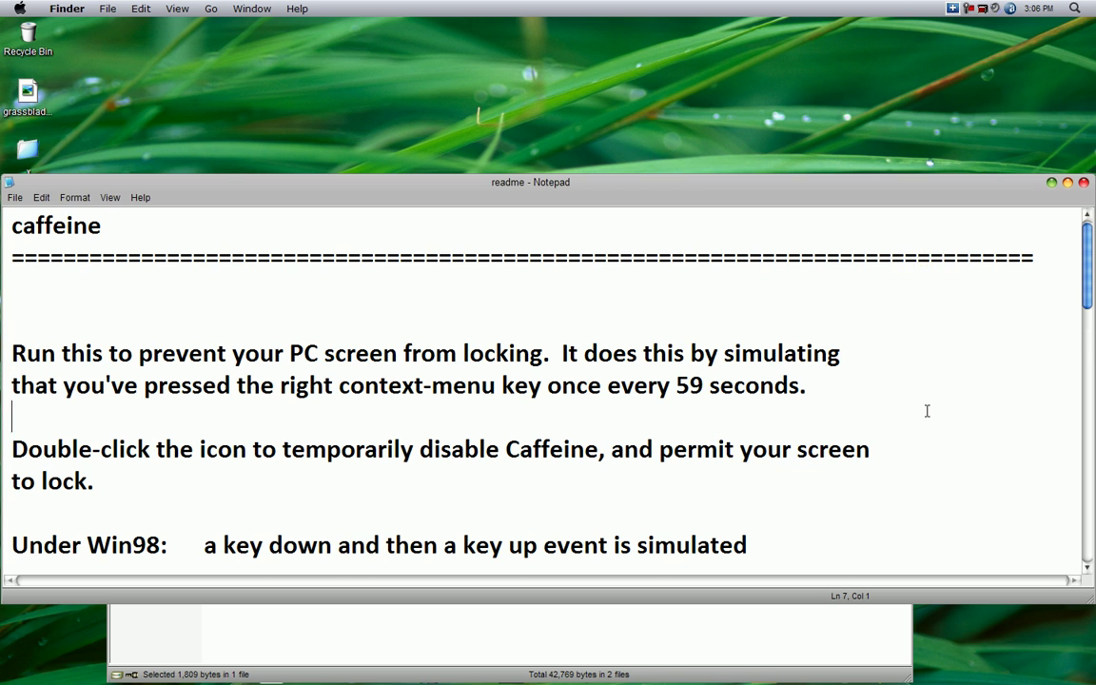
Step: Read the readme's Windows version notes and command-line options, and close the file
scroll(928, 409, "down", 1)
left_click_drag(133, 482, 273, 485)
left_click_drag(548, 482, 352, 414)
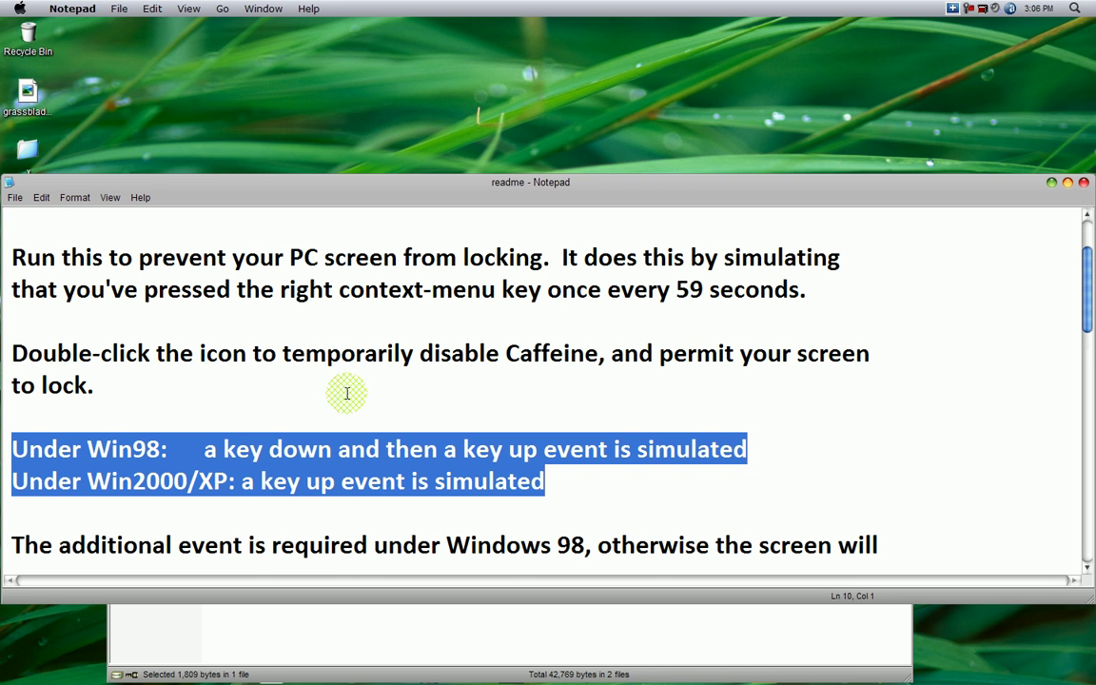
left_click(353, 376)
scroll(371, 400, "down", 2)
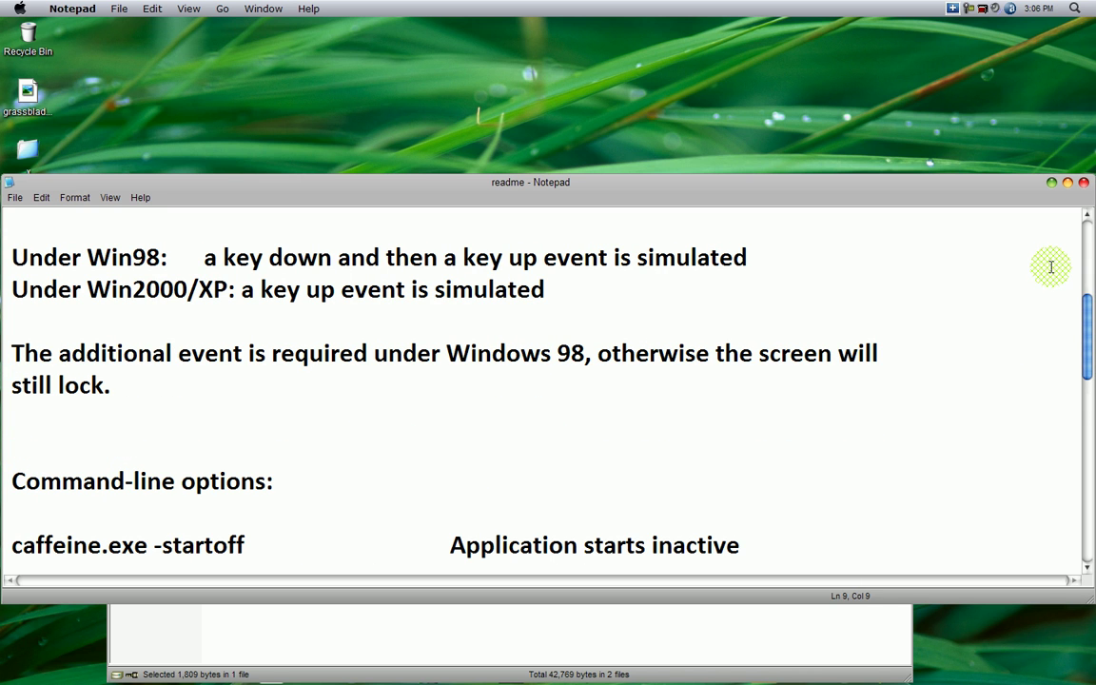
scroll(984, 325, "down", 2)
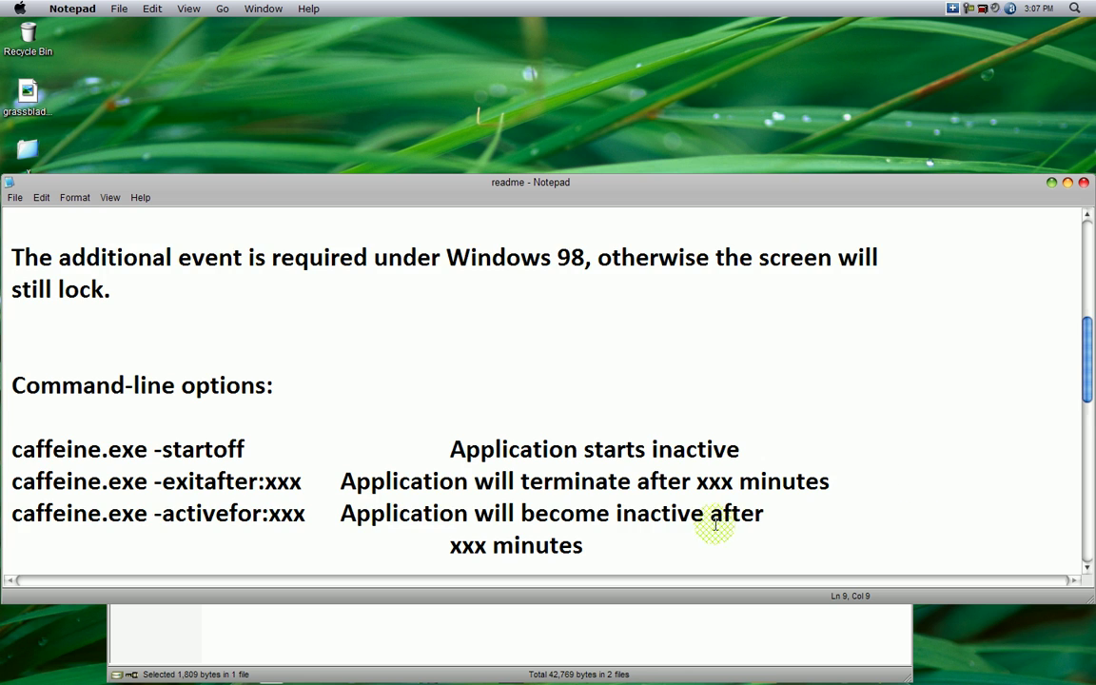
left_click(1084, 183)
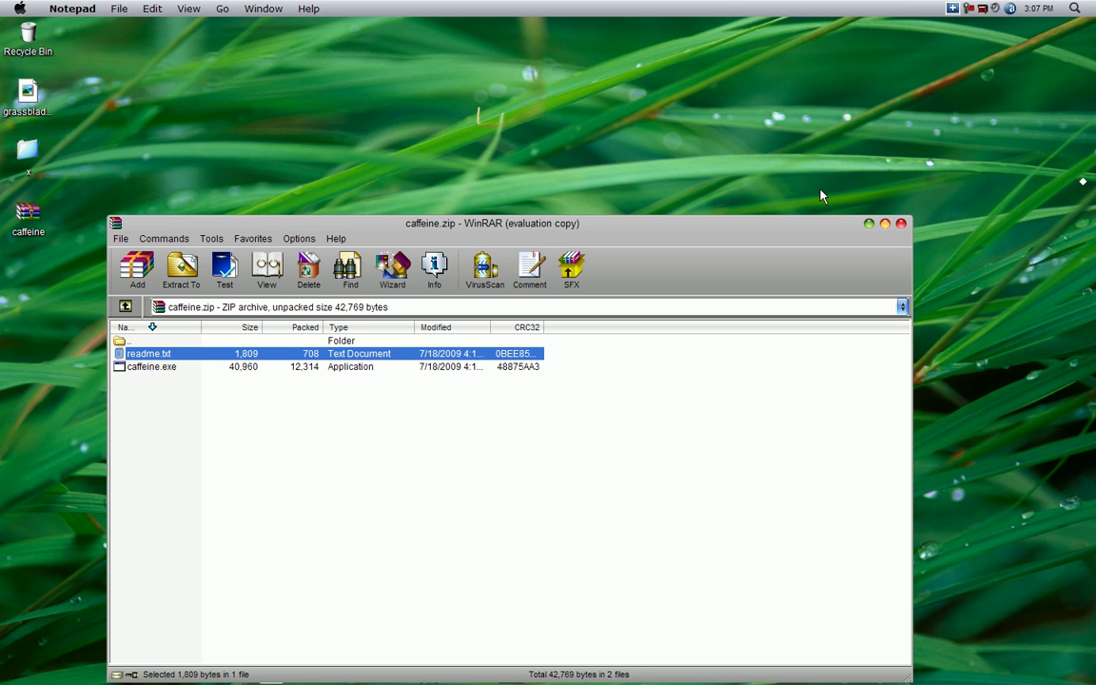
Step: Extract readme.txt from the caffeine.zip archive to the Desktop and close the archive
left_click(195, 286)
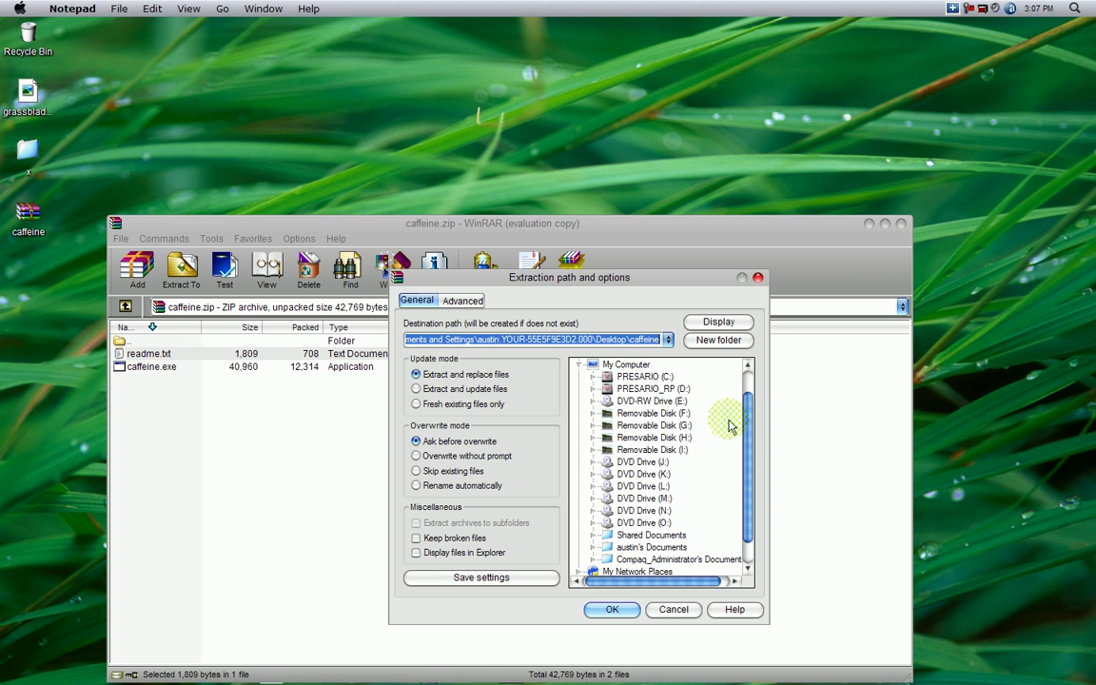
left_click_drag(749, 436, 749, 411)
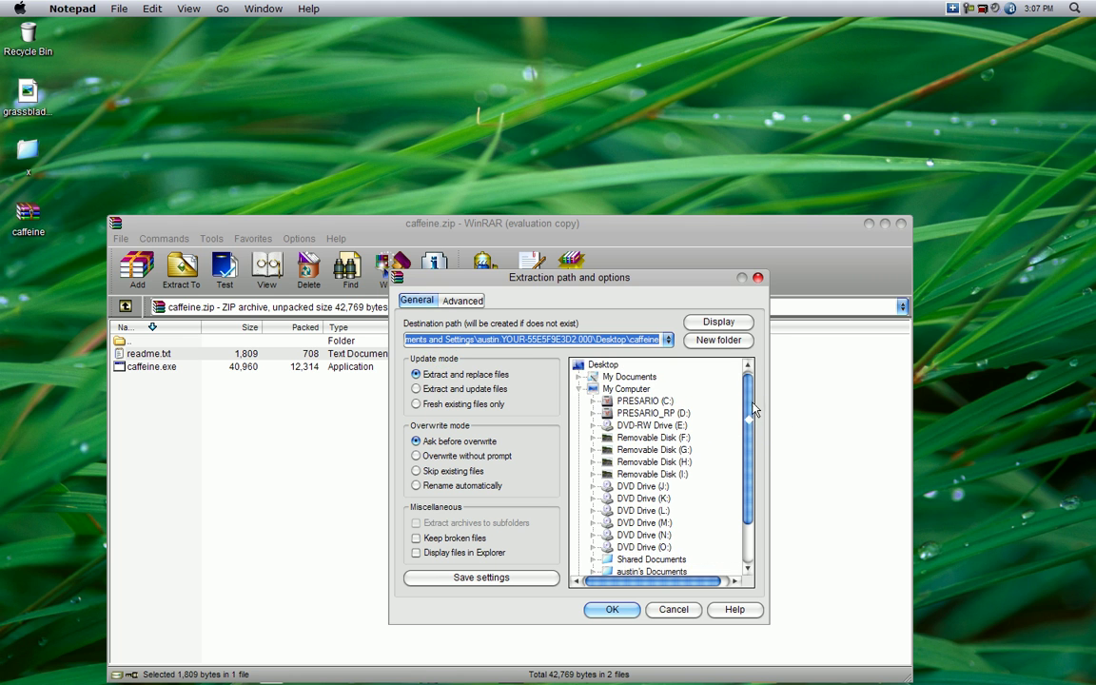
left_click(602, 365)
left_click(612, 609)
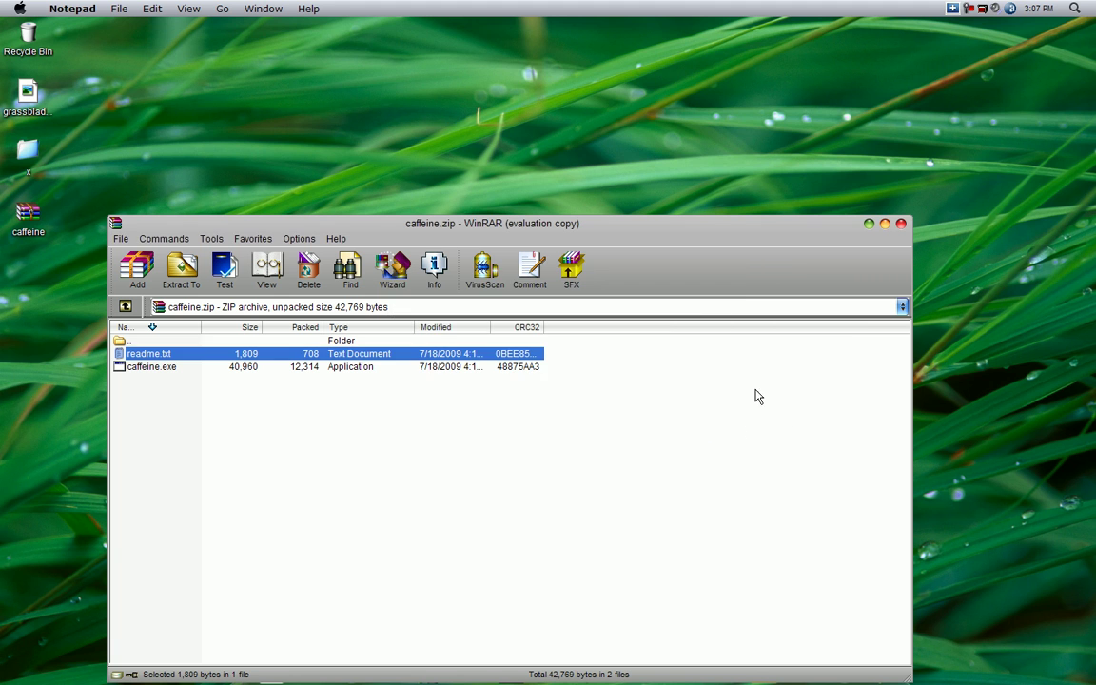
left_click(901, 224)
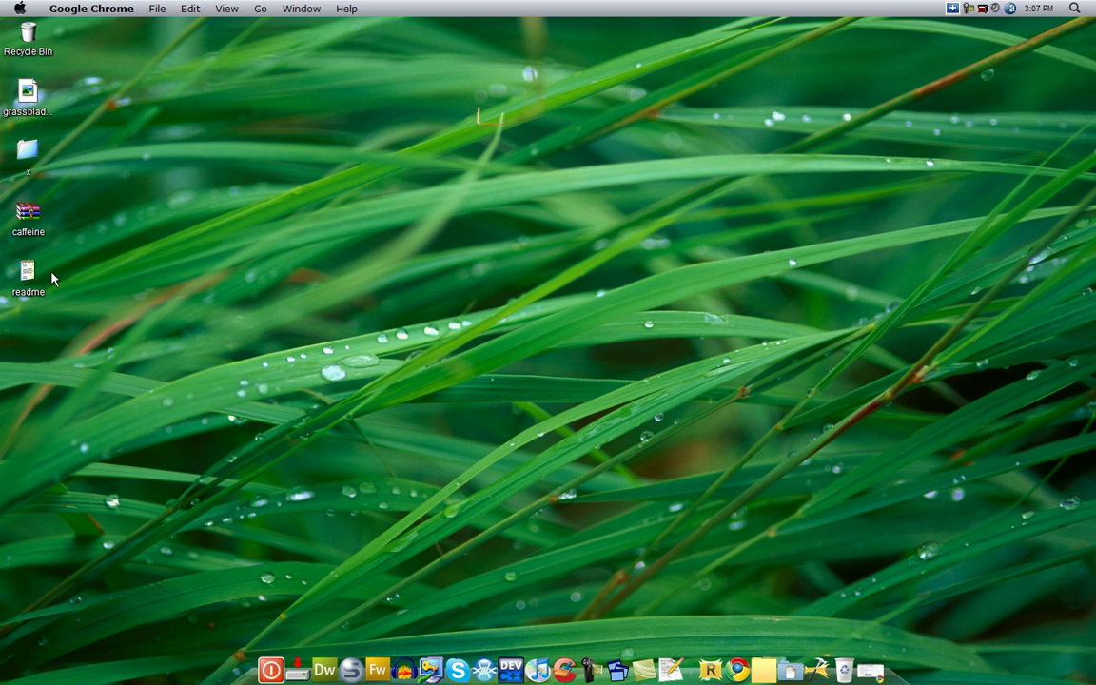
Step: Reopen the caffeine archive, extract caffeine.exe onto the desktop, and close the archive
double_click(28, 213)
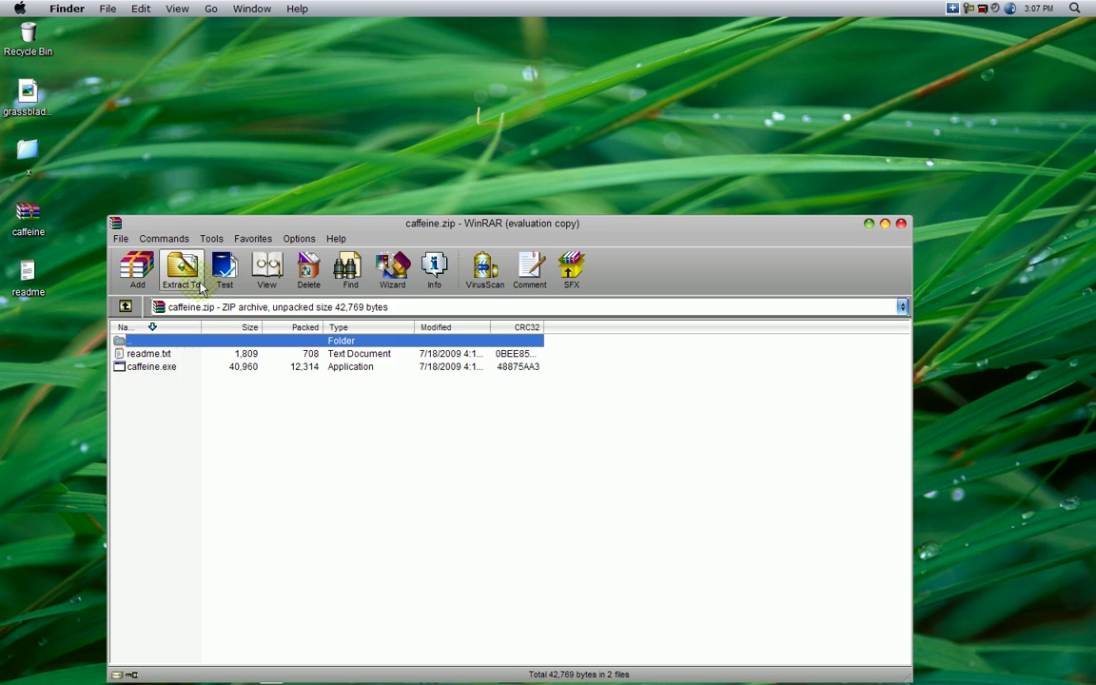
left_click_drag(158, 377, 49, 386)
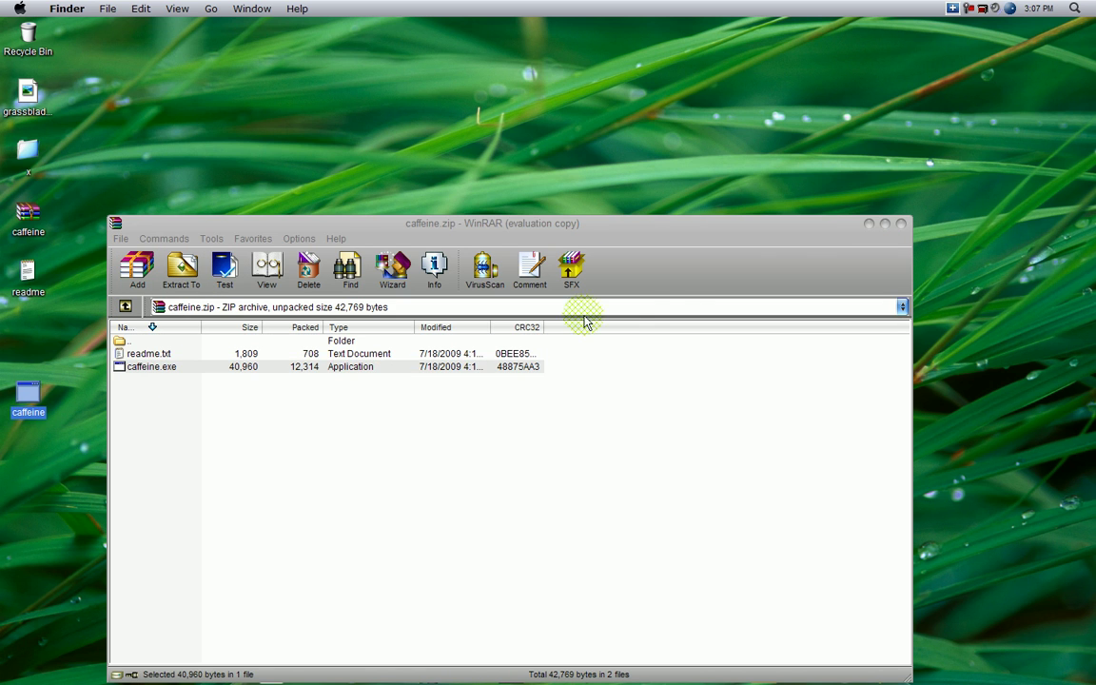
left_click(901, 223)
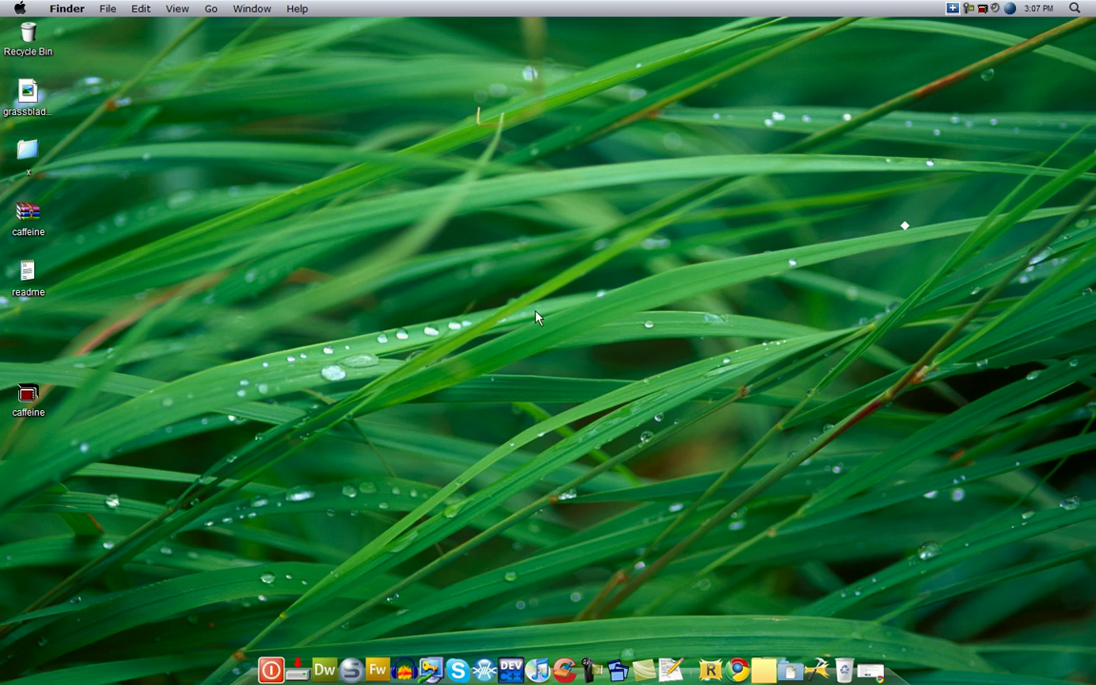
Step: View the options offered by Caffeine's tray icon and dismiss them without changing anything
left_click(189, 426)
left_click(970, 9)
left_click_drag(952, 420, 283, 333)
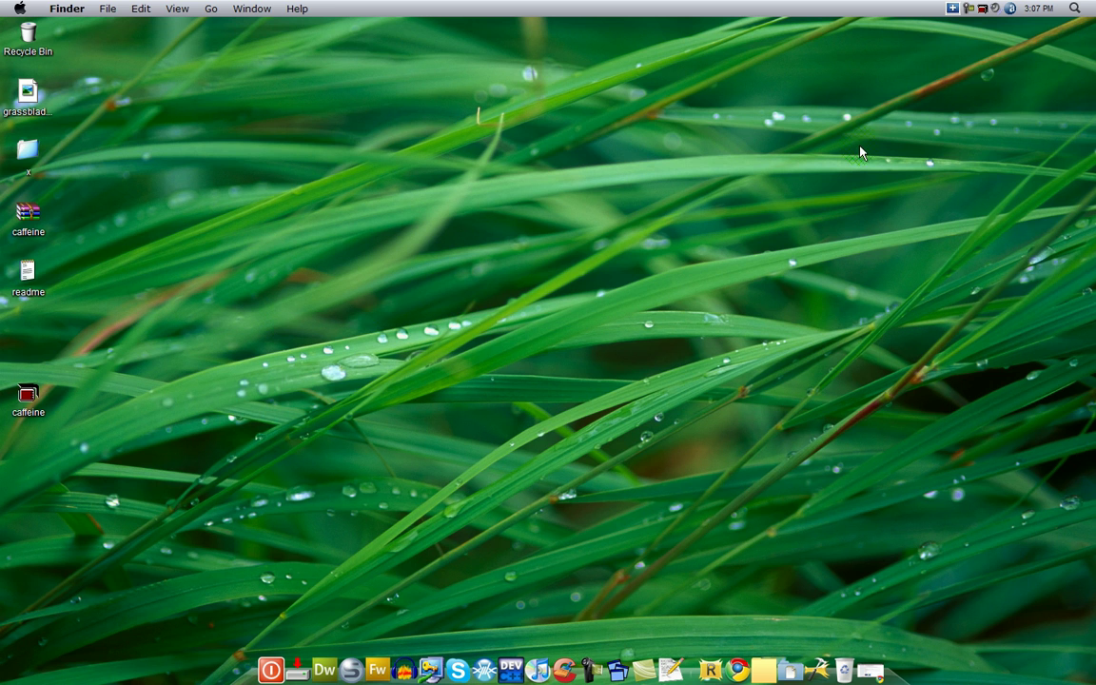
left_click(982, 10)
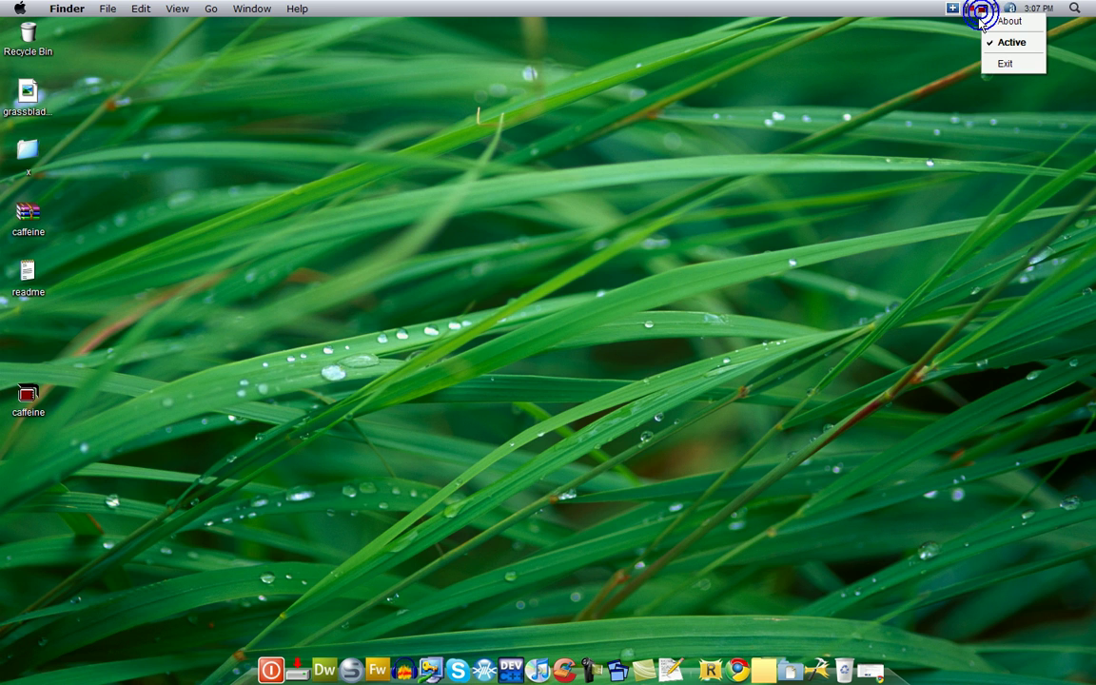
left_click(864, 126)
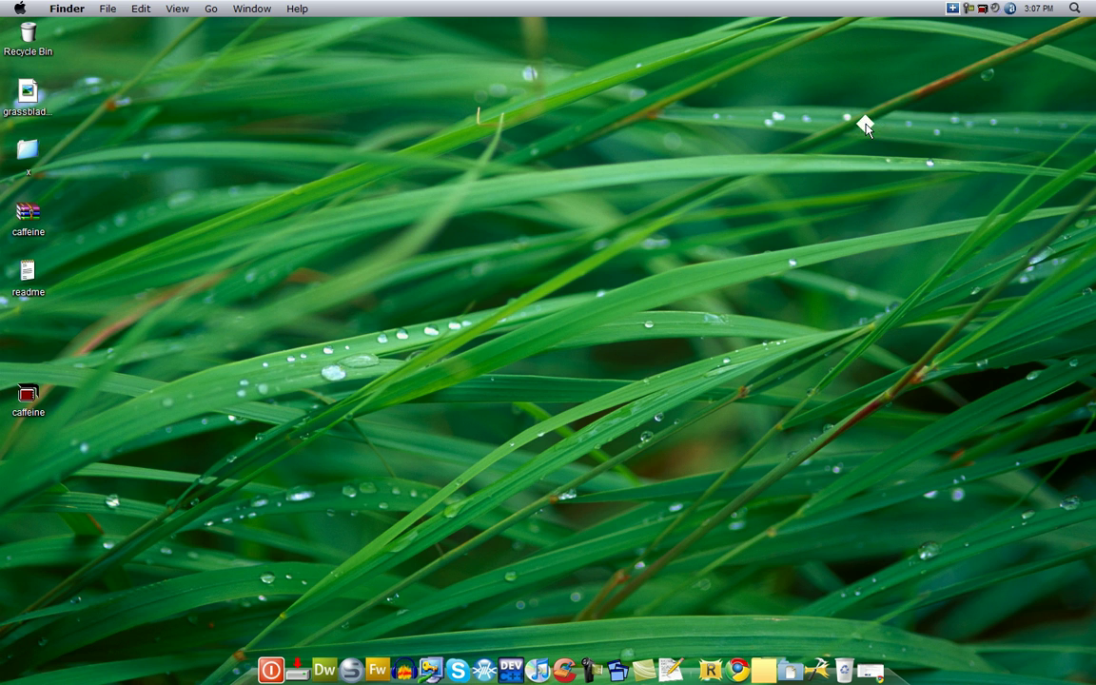
Step: Move the caffeine archive, the readme file and the caffeine program from the desktop to the Recycle Bin
left_click_drag(865, 127, 265, 410)
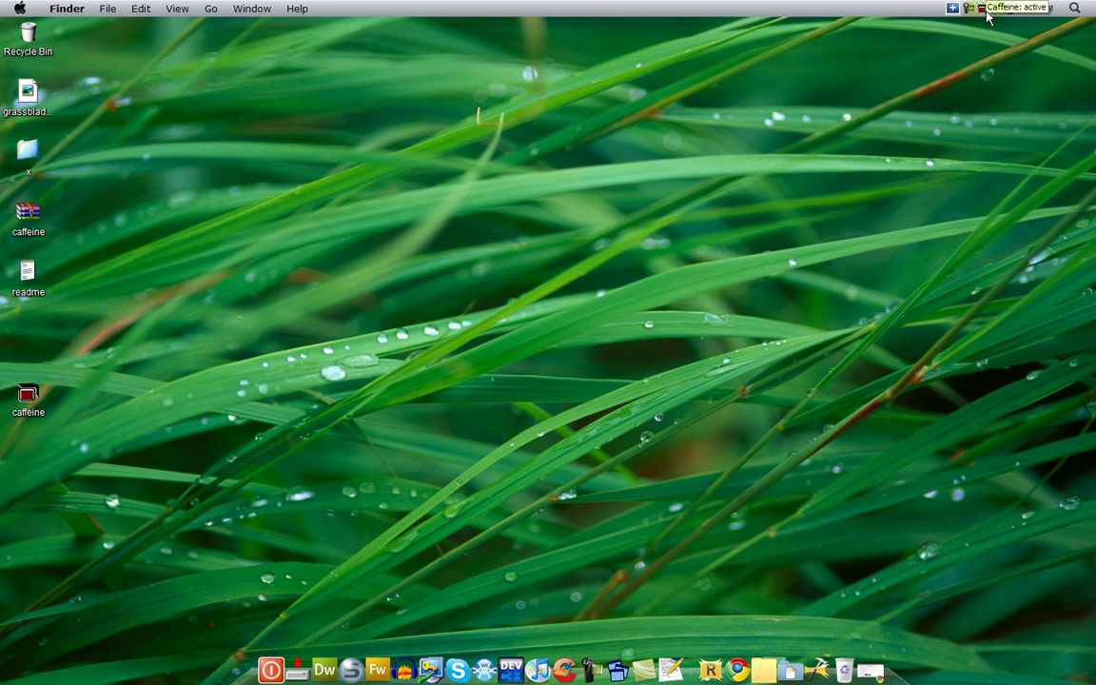
left_click_drag(66, 411, 26, 43)
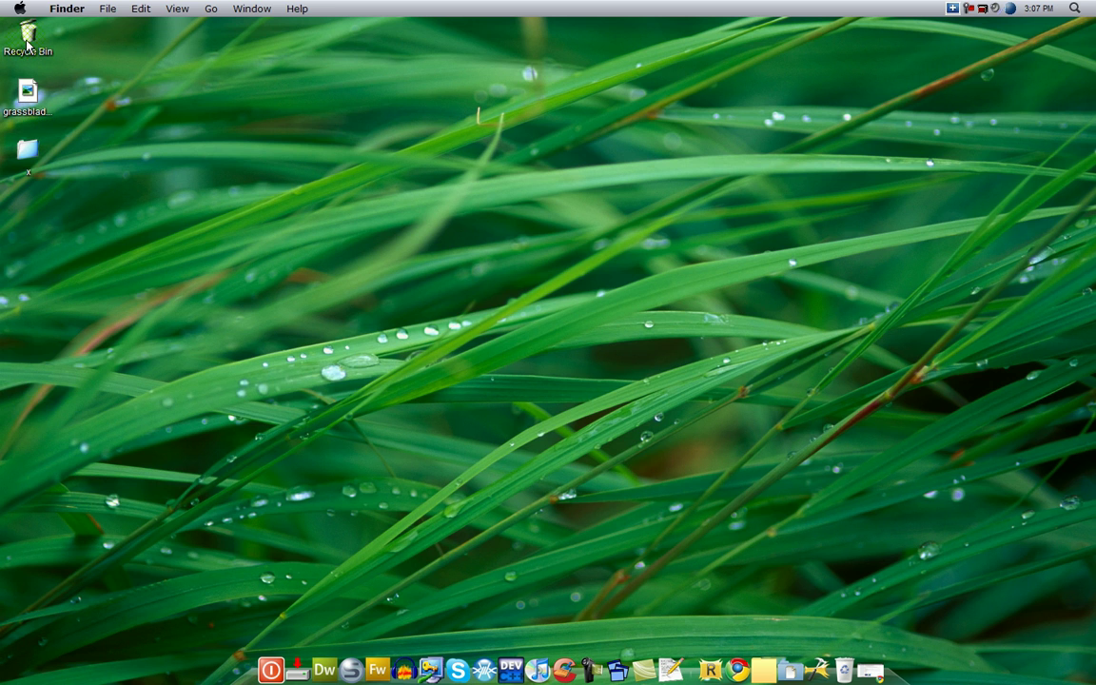